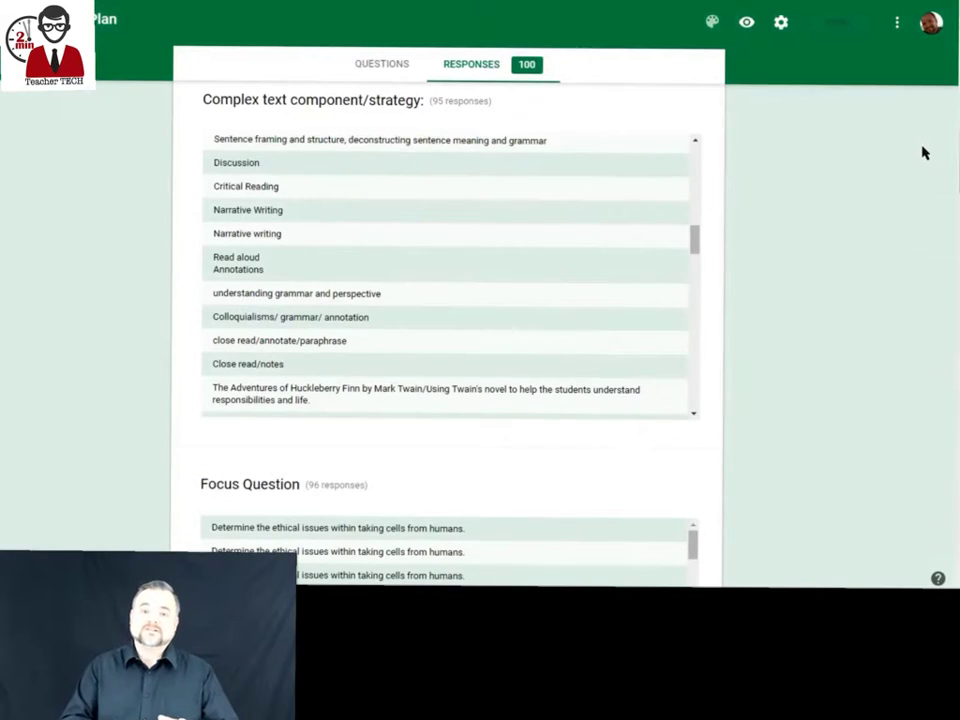
Scroll through the response summary to review each question's answers.
{"action": "left_click_drag", "start_coordinate": [694, 242], "coordinate": [765, 279]}
{"action": "scroll", "coordinate": [770, 278], "scroll_direction": "down", "scroll_amount": 3}
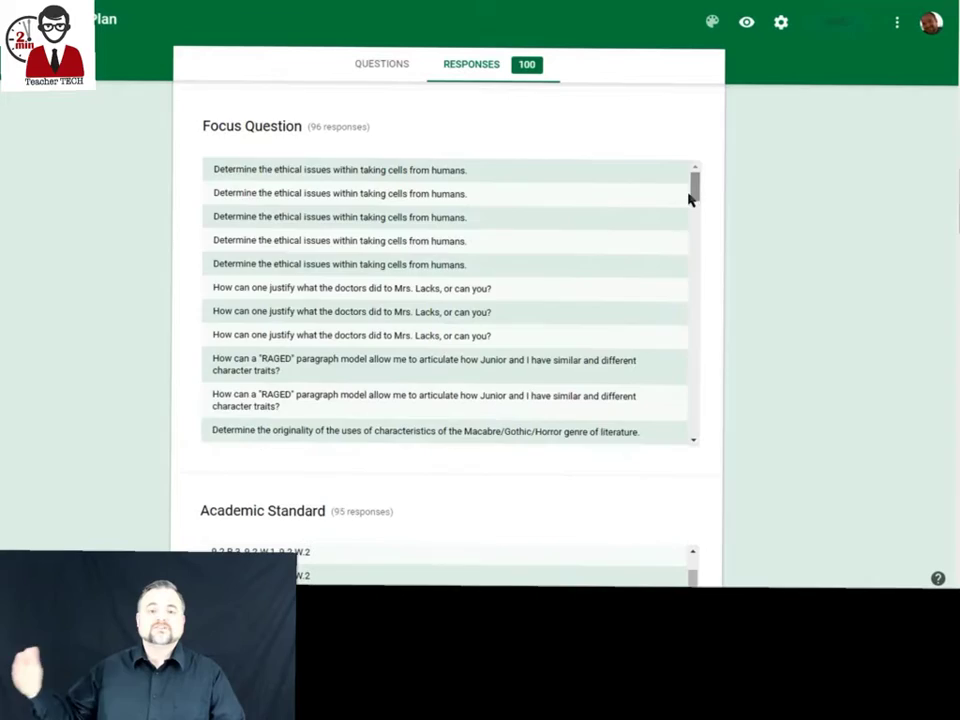
{"action": "left_click_drag", "start_coordinate": [690, 197], "coordinate": [767, 274]}
{"action": "scroll", "coordinate": [767, 274], "scroll_direction": "down", "scroll_amount": 4}
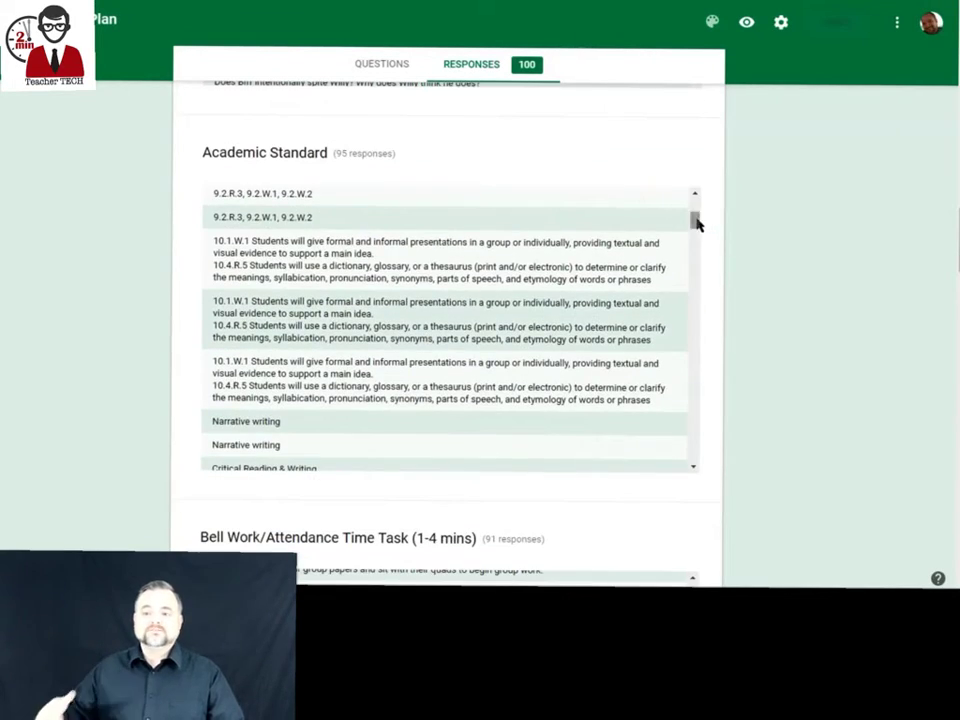
{"action": "left_click_drag", "start_coordinate": [697, 225], "coordinate": [761, 311]}
{"action": "scroll", "coordinate": [763, 311], "scroll_direction": "down", "scroll_amount": 4}
{"action": "scroll", "coordinate": [760, 310], "scroll_direction": "down", "scroll_amount": 10}
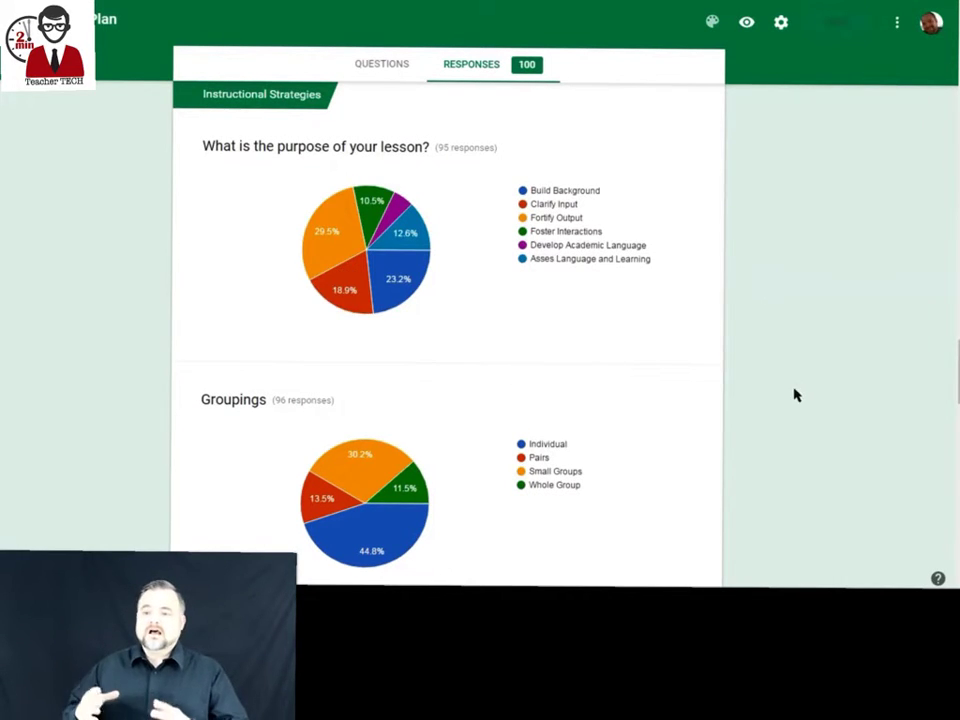
{"action": "scroll", "coordinate": [795, 395], "scroll_direction": "down", "scroll_amount": 10}
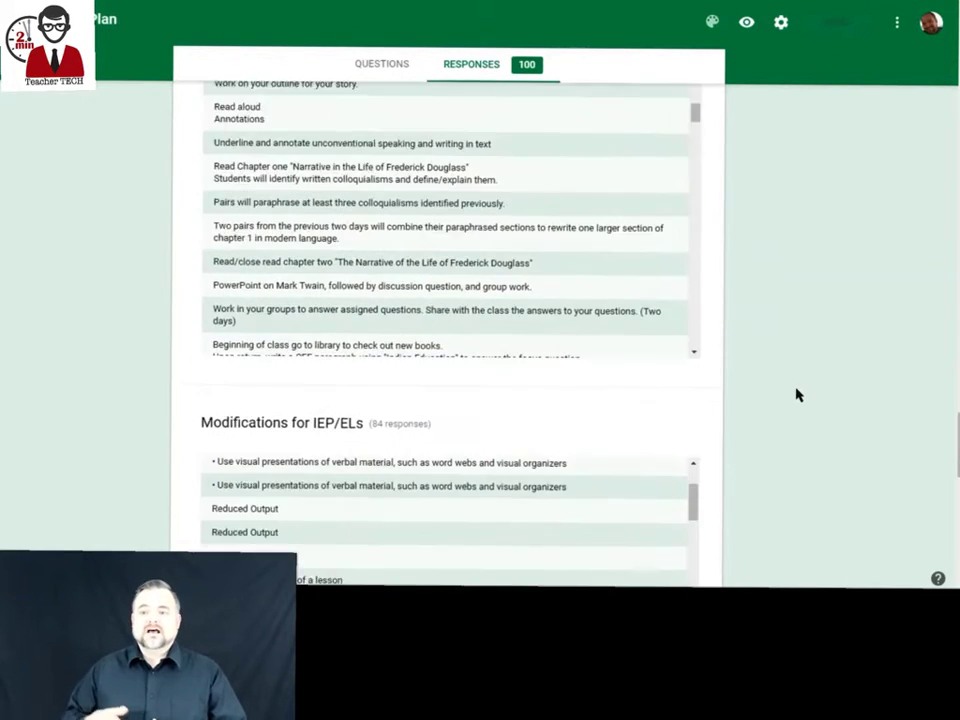
{"action": "scroll", "coordinate": [797, 395], "scroll_direction": "down", "scroll_amount": 10}
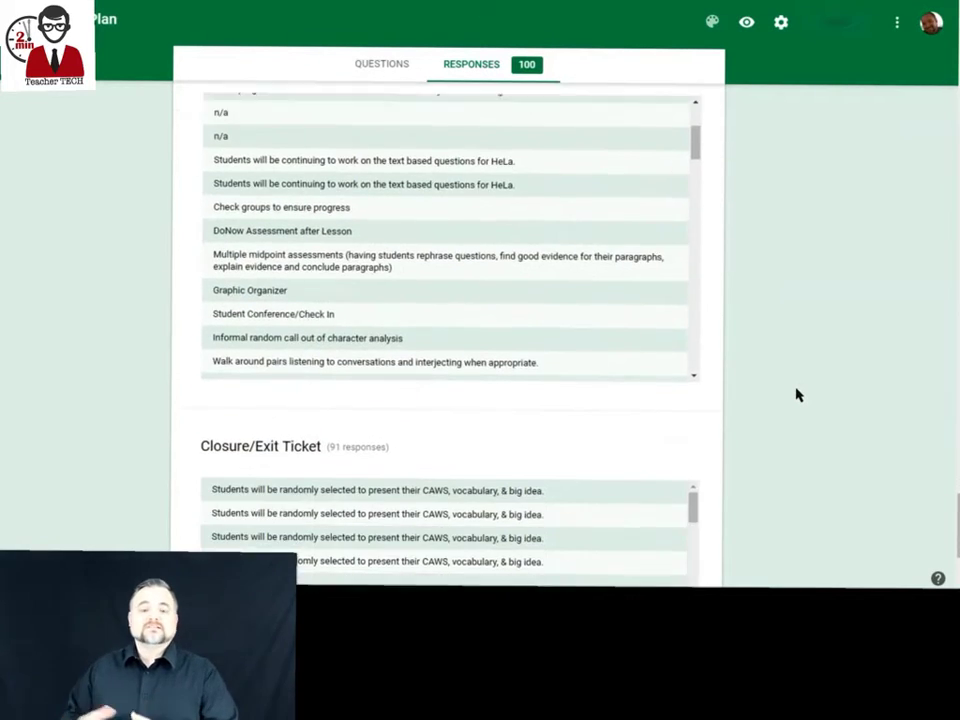
{"action": "scroll", "coordinate": [797, 395], "scroll_direction": "down", "scroll_amount": 3}
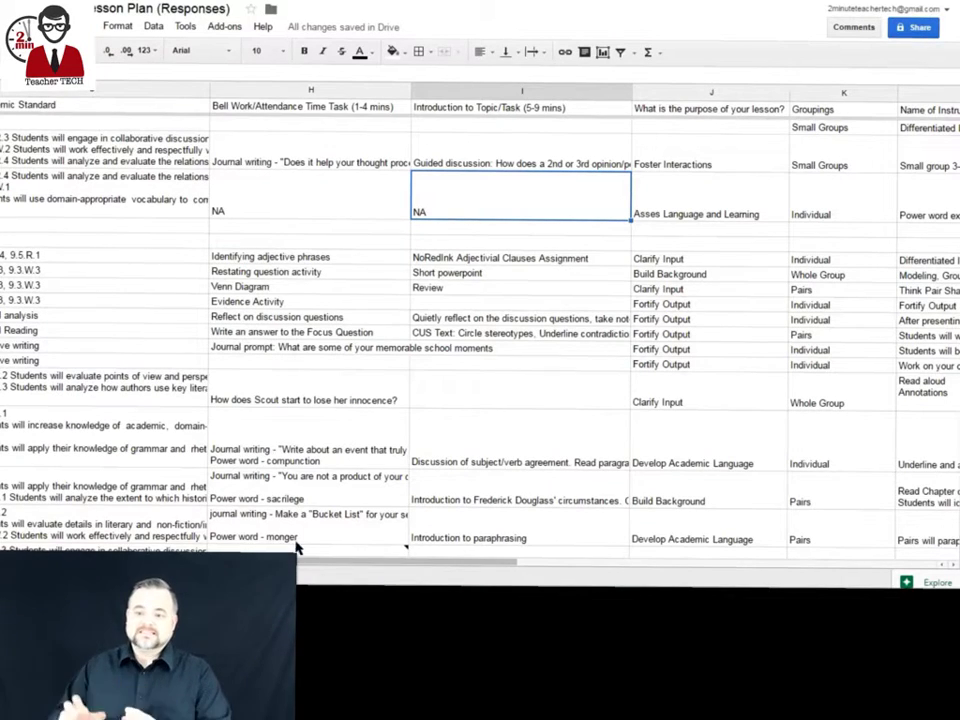
Open Explore on the responses sheet and check the most frequent Focus Question answer.
{"action": "left_click_drag", "start_coordinate": [306, 567], "coordinate": [206, 567]}
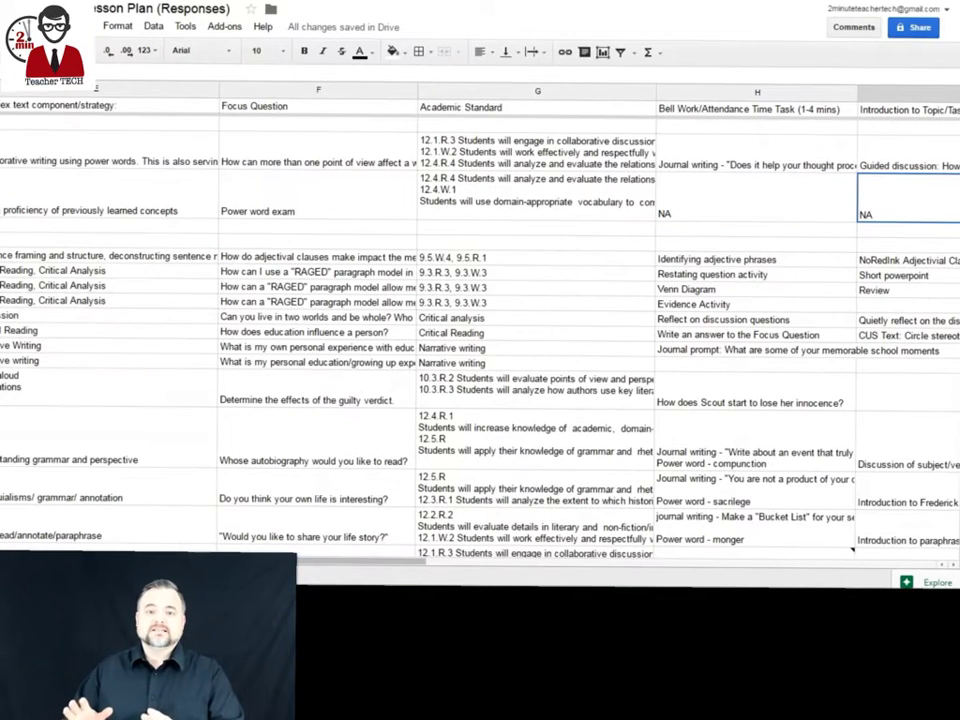
{"action": "scroll", "coordinate": [600, 330], "scroll_direction": "right", "scroll_amount": 3}
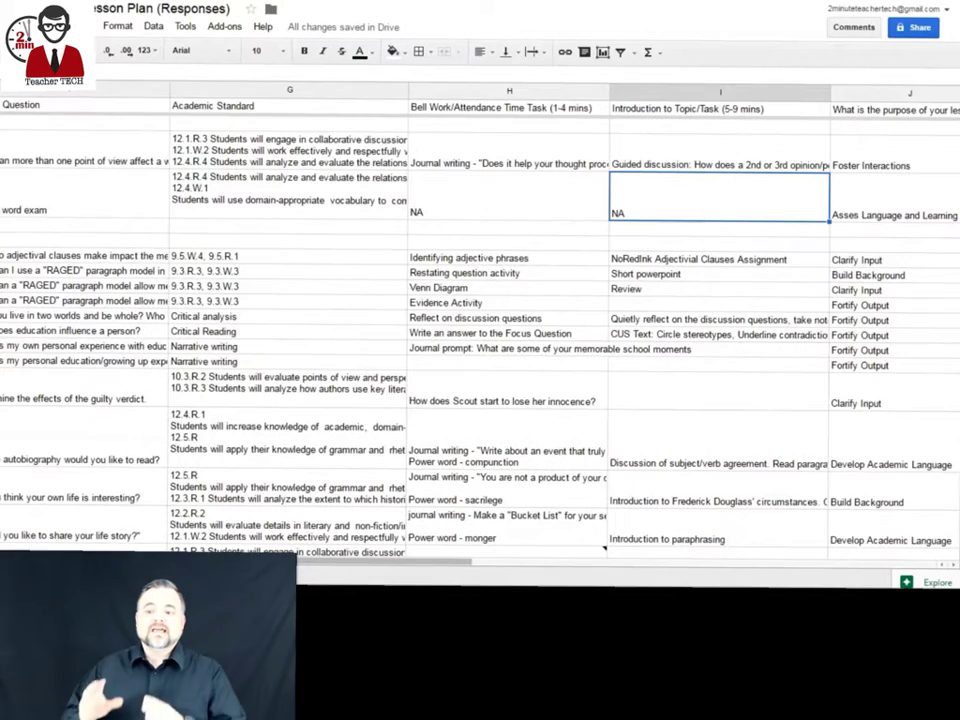
{"action": "left_click_drag", "start_coordinate": [296, 574], "coordinate": [397, 582]}
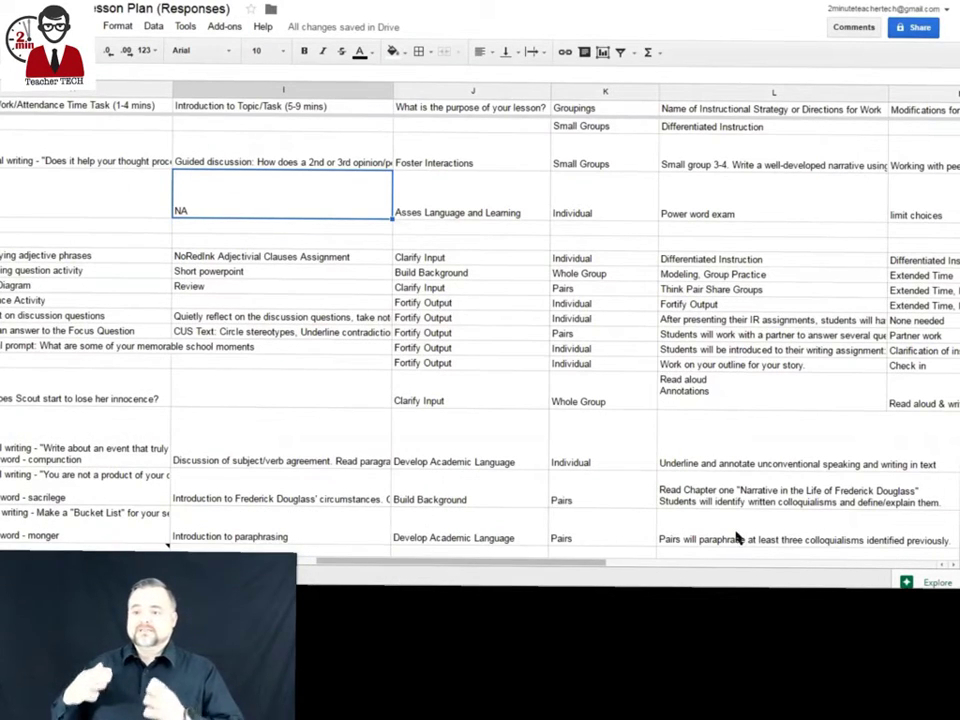
{"action": "left_click", "coordinate": [930, 582]}
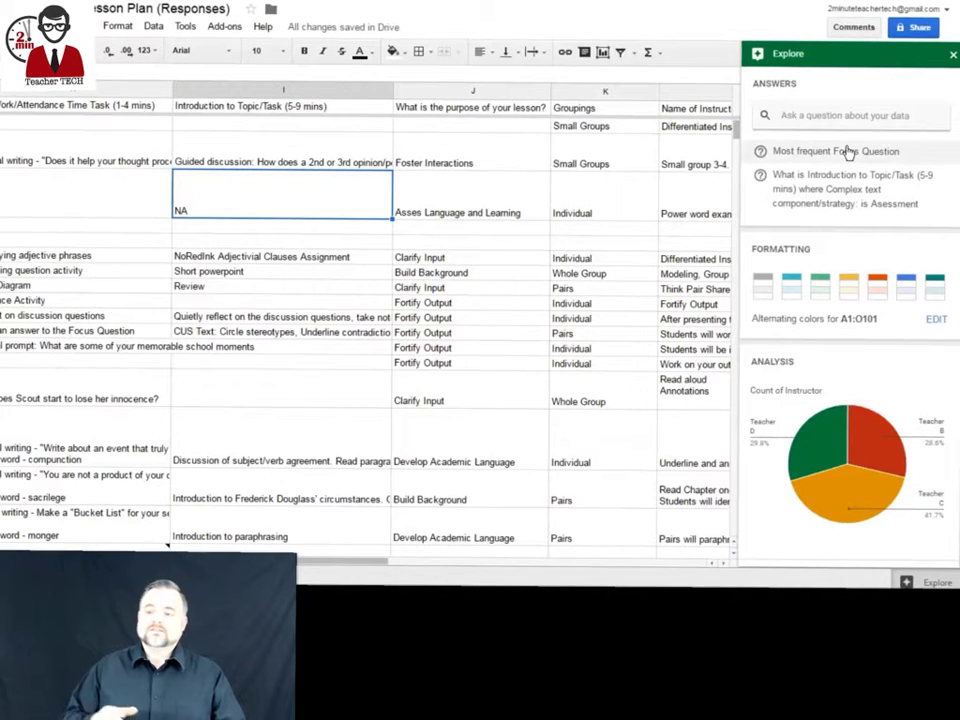
{"action": "left_click", "coordinate": [845, 151]}
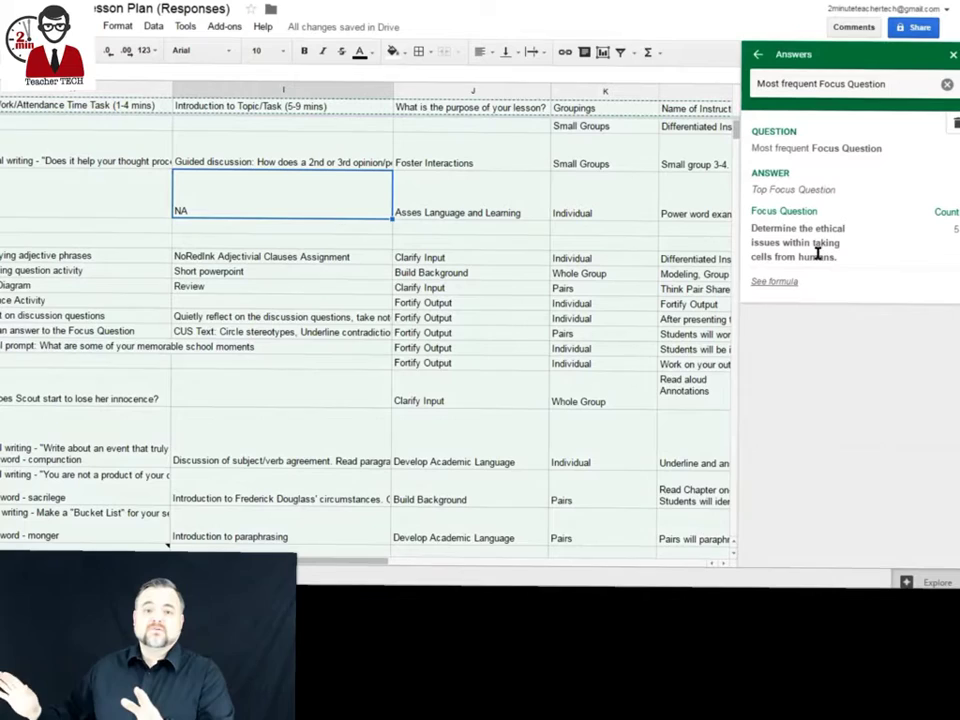
{"action": "left_click", "coordinate": [953, 54]}
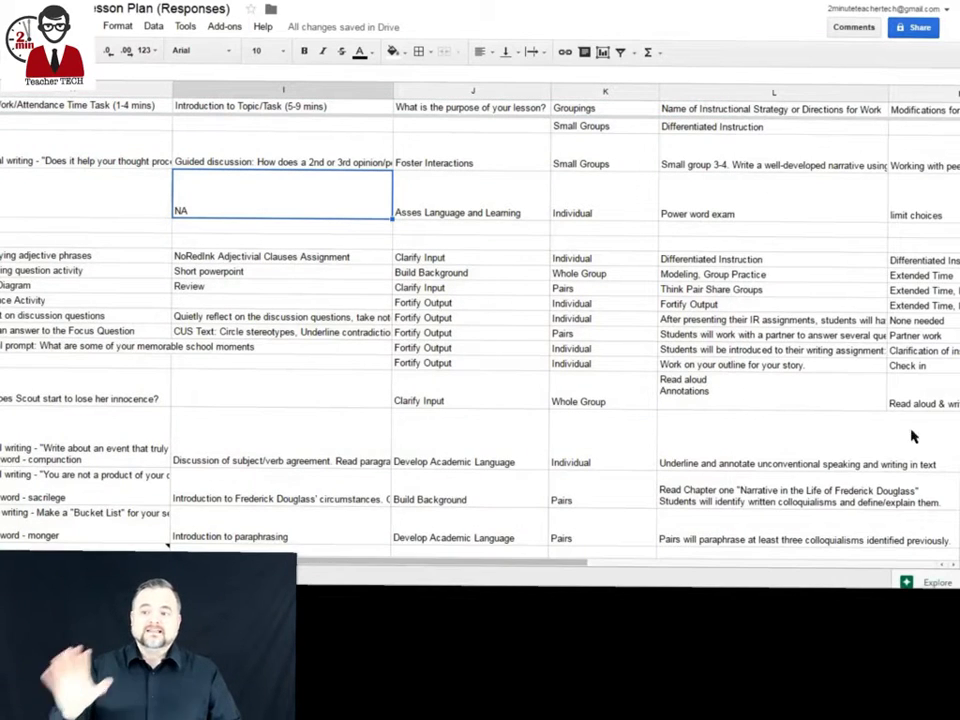
{"action": "left_click", "coordinate": [935, 583]}
Preview the lesson-purpose bar chart in Explore at a larger size.
{"action": "scroll", "coordinate": [845, 300], "scroll_direction": "down", "scroll_amount": 5}
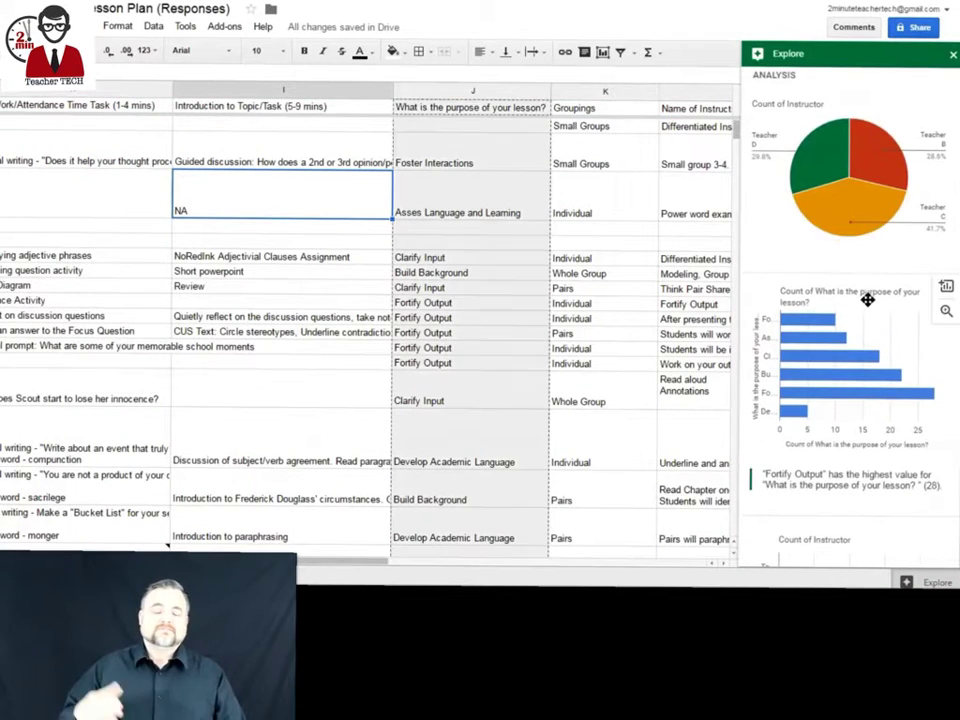
{"action": "scroll", "coordinate": [866, 310], "scroll_direction": "down", "scroll_amount": 2}
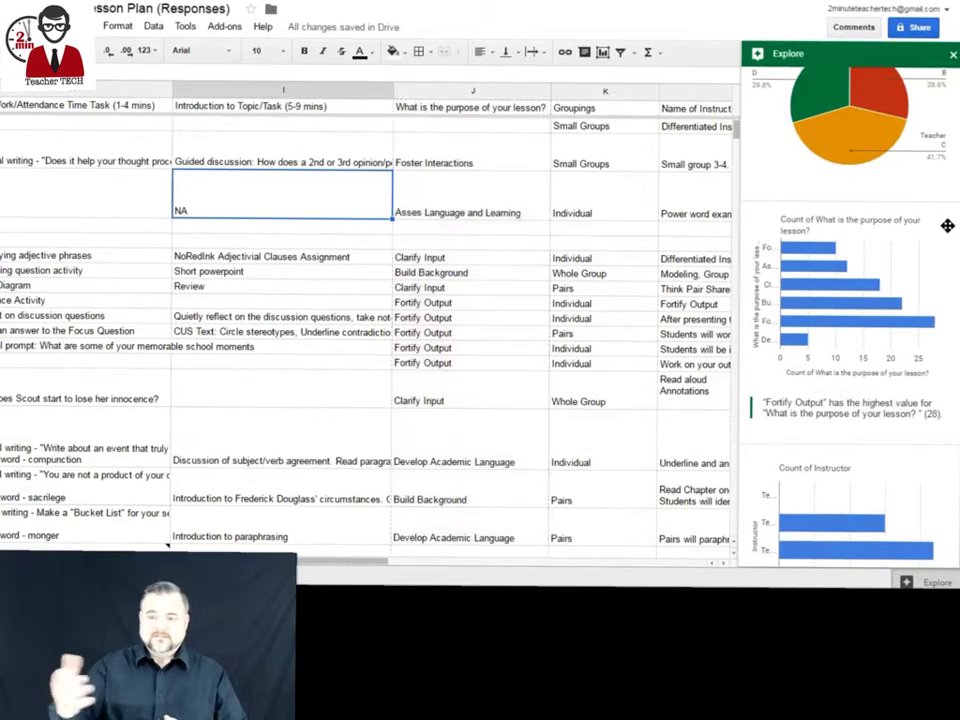
{"action": "left_click", "coordinate": [933, 261]}
{"action": "left_click", "coordinate": [946, 21]}
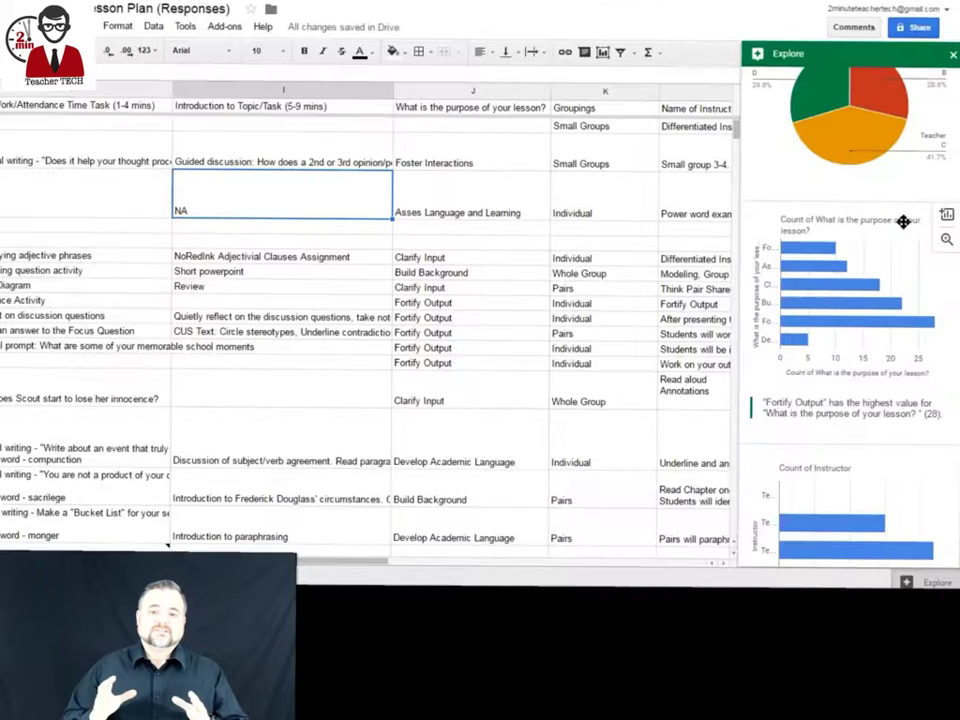
{"action": "scroll", "coordinate": [900, 250], "scroll_direction": "down", "scroll_amount": 8}
Insert the Groupings and lesson-purpose pie charts, then delete both from the sheet.
{"action": "left_click", "coordinate": [947, 199]}
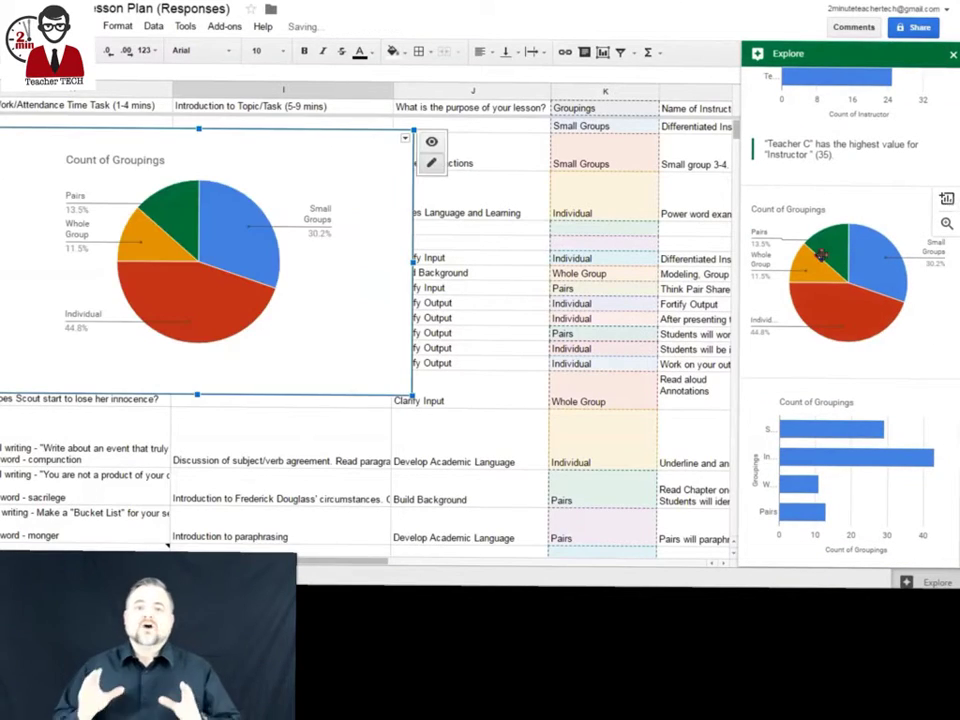
{"action": "left_click", "coordinate": [405, 136]}
{"action": "left_click", "coordinate": [354, 252]}
{"action": "scroll", "coordinate": [906, 347], "scroll_direction": "down", "scroll_amount": 5}
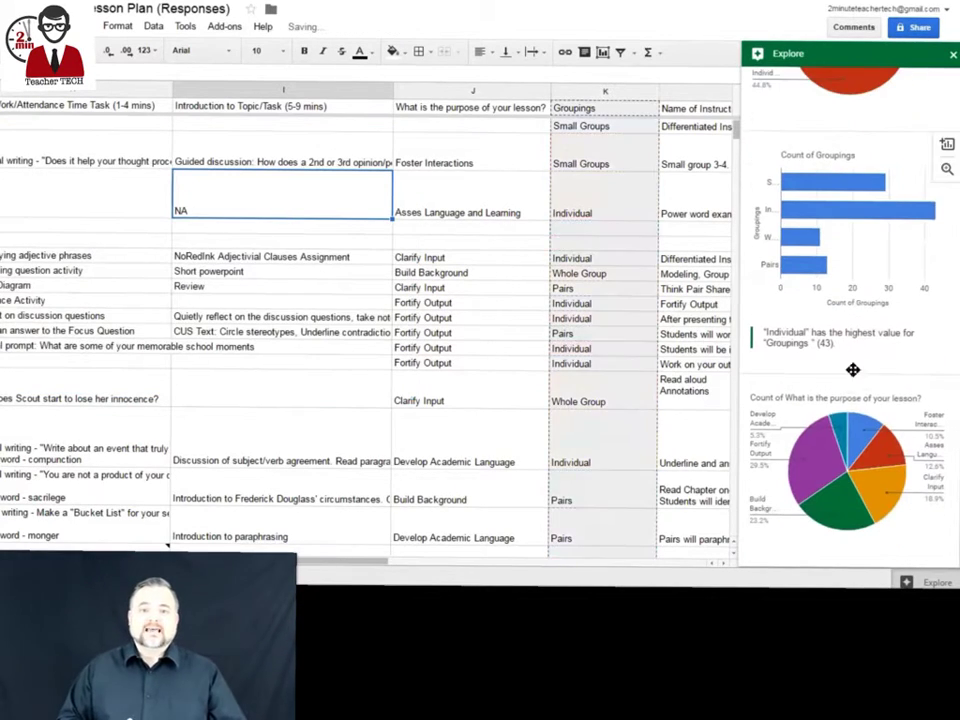
{"action": "left_click", "coordinate": [947, 446]}
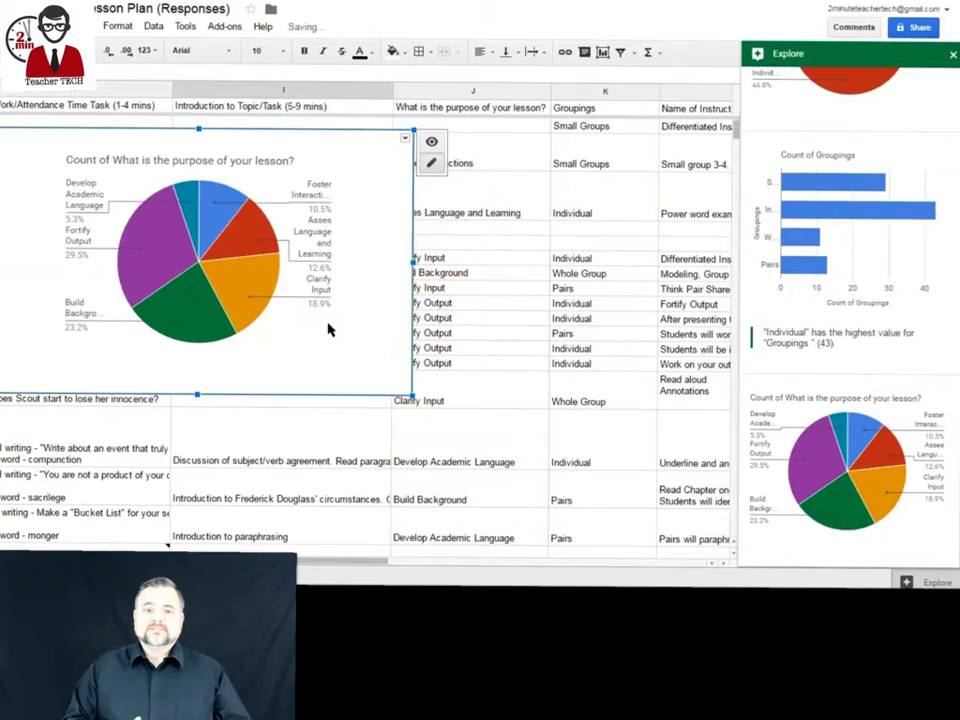
{"action": "left_click", "coordinate": [405, 136]}
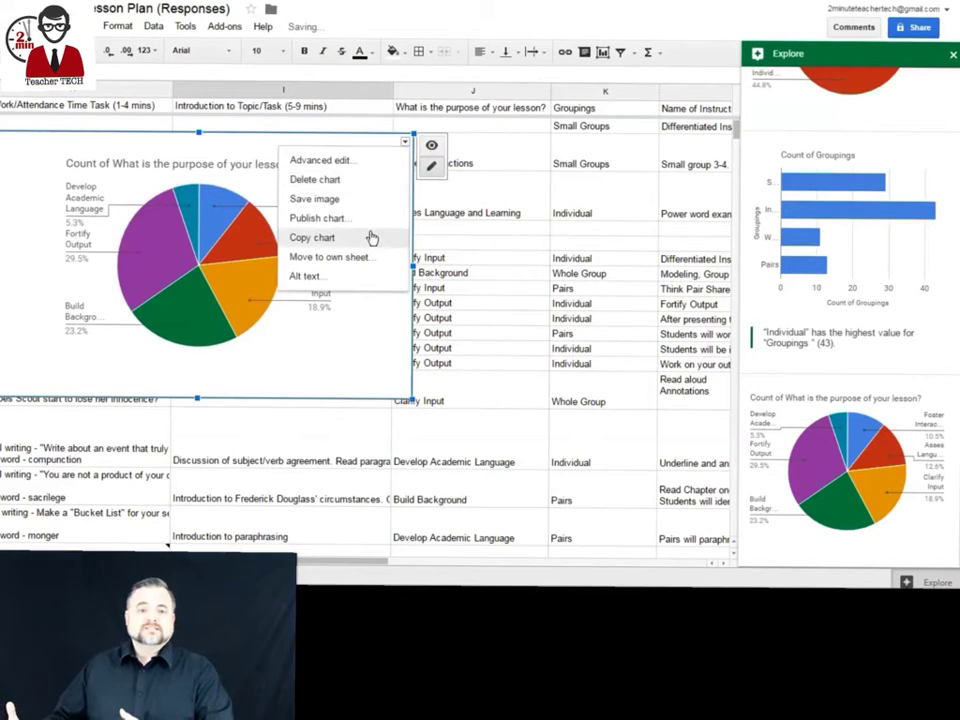
{"action": "left_click", "coordinate": [384, 180]}
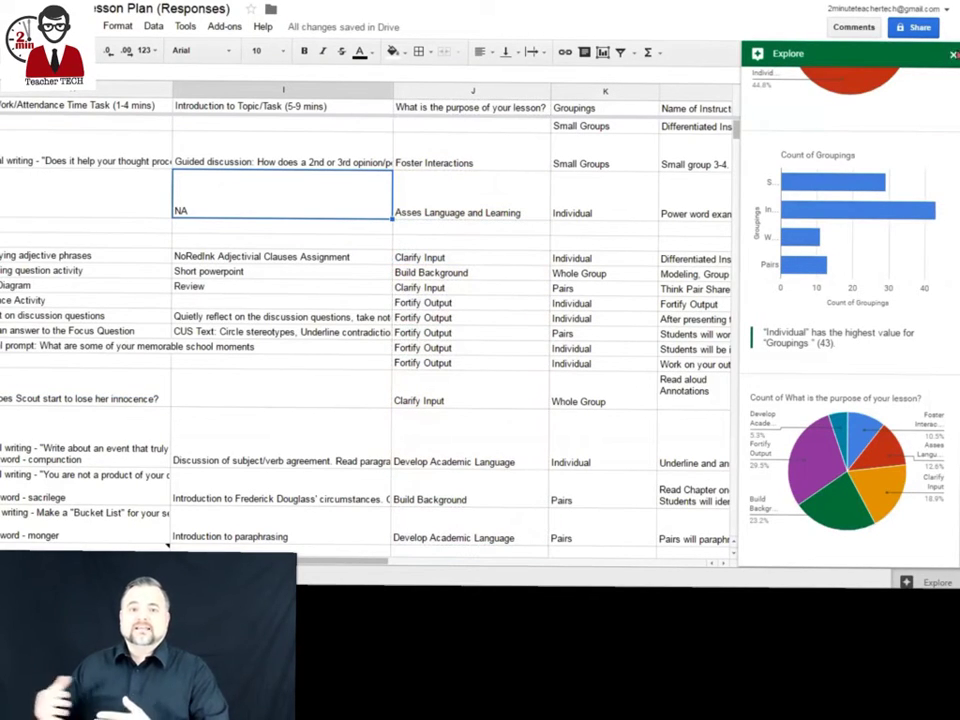
Hide Explore, search 'forms' on the web, and go into Google Forms.
{"action": "key", "text": "ctrl+alt+shift+i"}
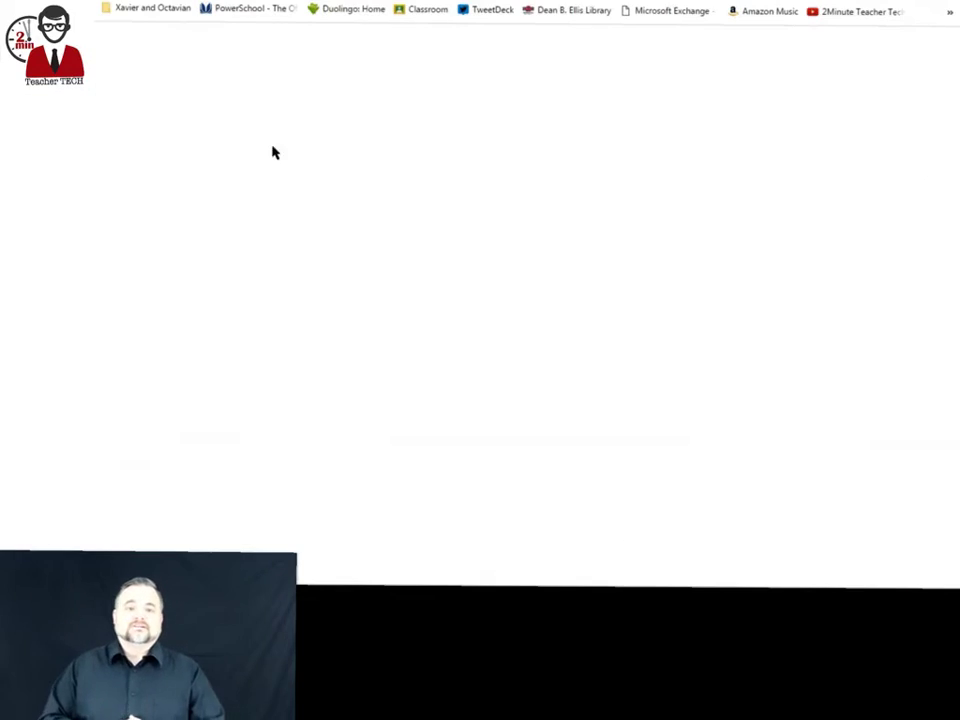
{"action": "left_click", "coordinate": [297, 237]}
{"action": "type", "text": "forms"}
{"action": "key", "text": "Return"}
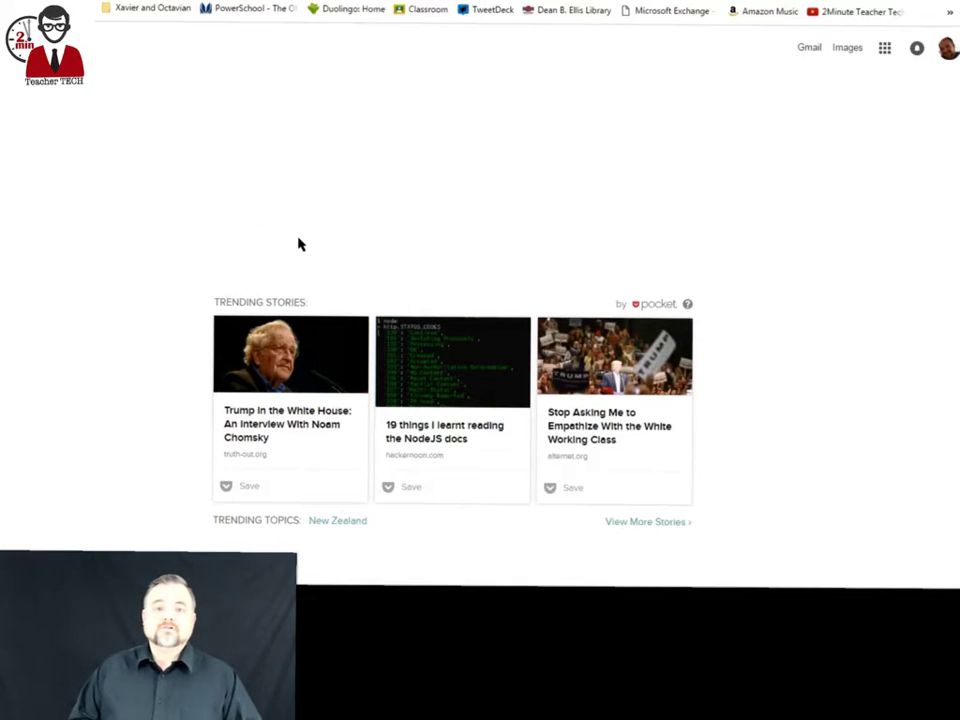
{"action": "left_click", "coordinate": [238, 126]}
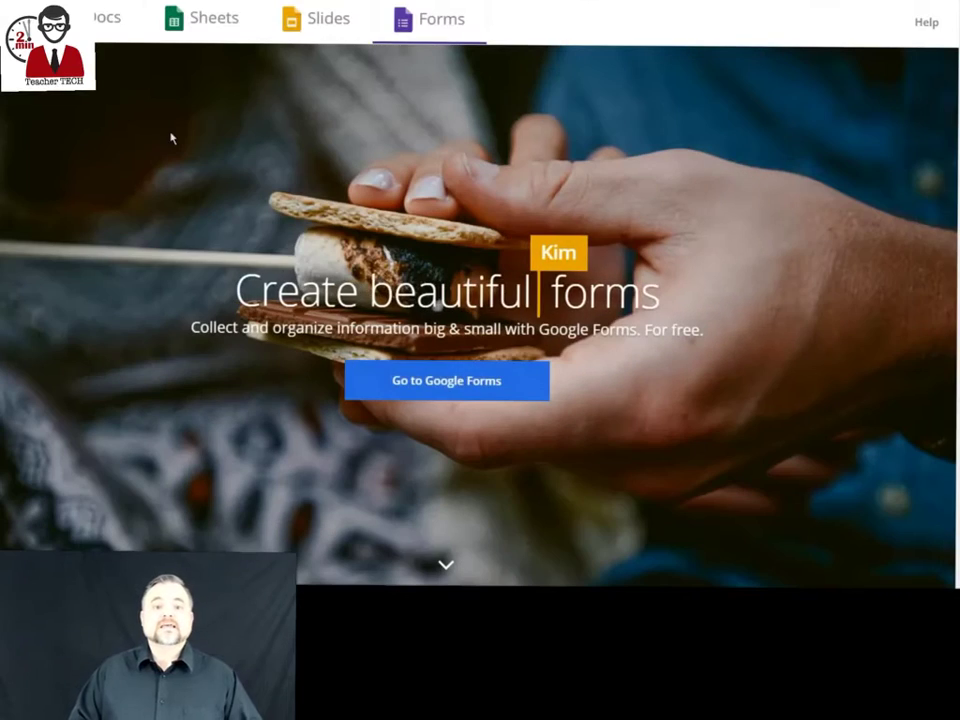
{"action": "left_click", "coordinate": [451, 393]}
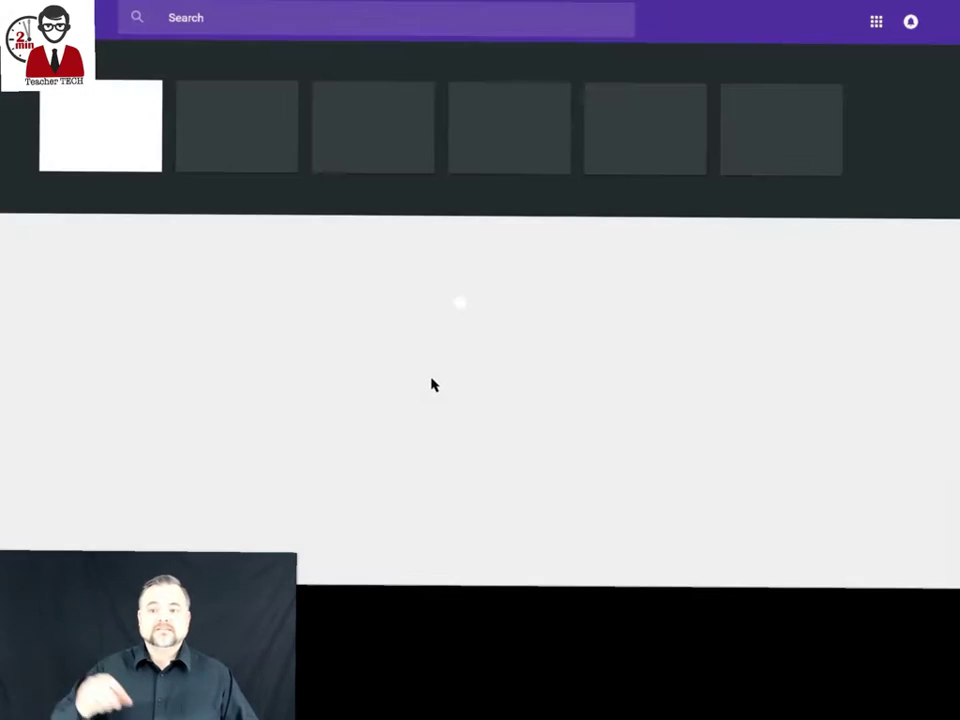
Start a blank form titled 'Example Lesson Plan'.
{"action": "left_click", "coordinate": [100, 142]}
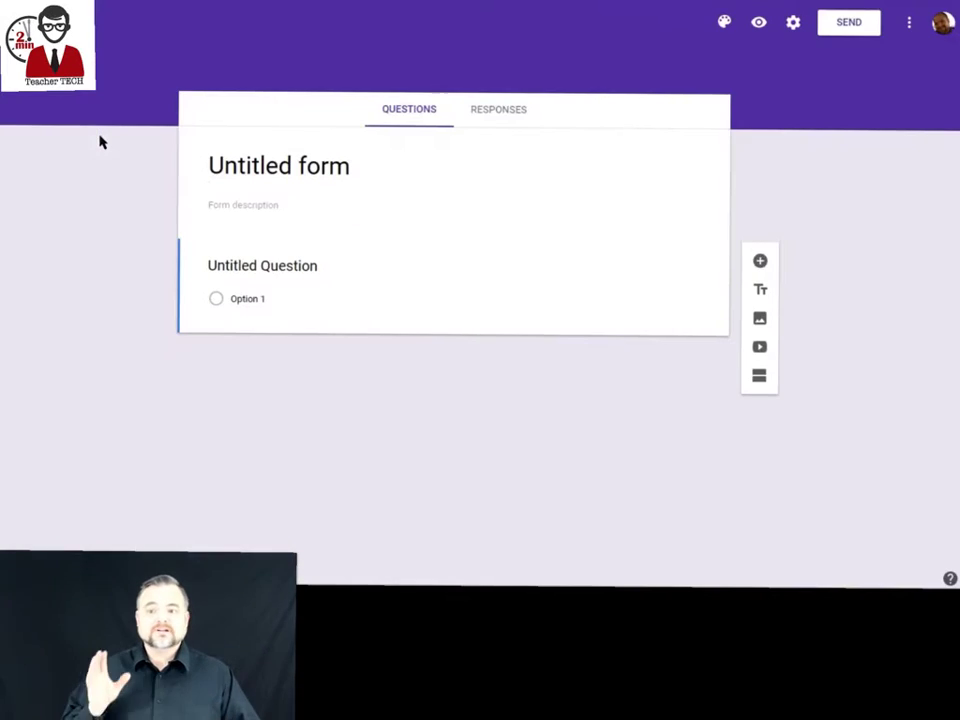
{"action": "left_click", "coordinate": [336, 168]}
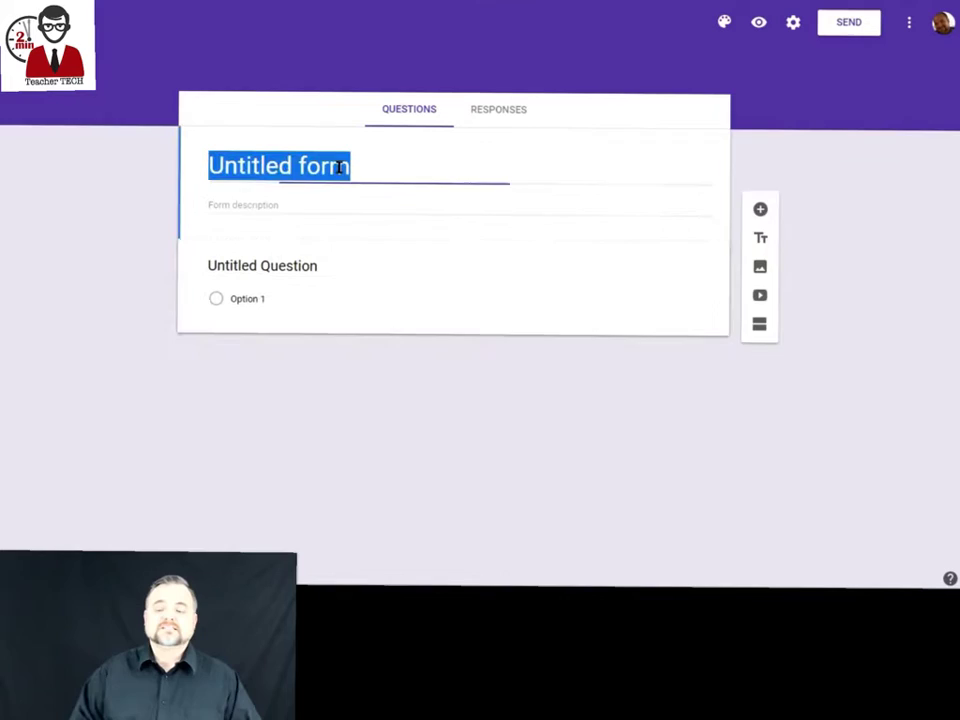
{"action": "type", "text": "Example Lesson Plan"}
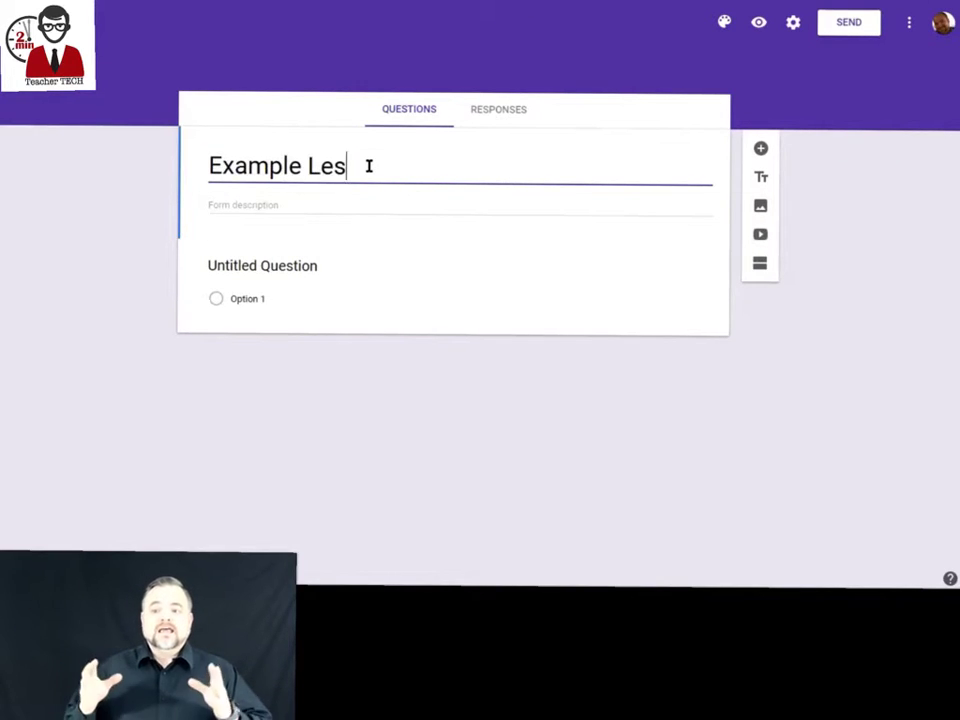
Make the first question checkboxes with options Teacher A, Teacher B and Teacher C.
{"action": "left_click", "coordinate": [411, 277]}
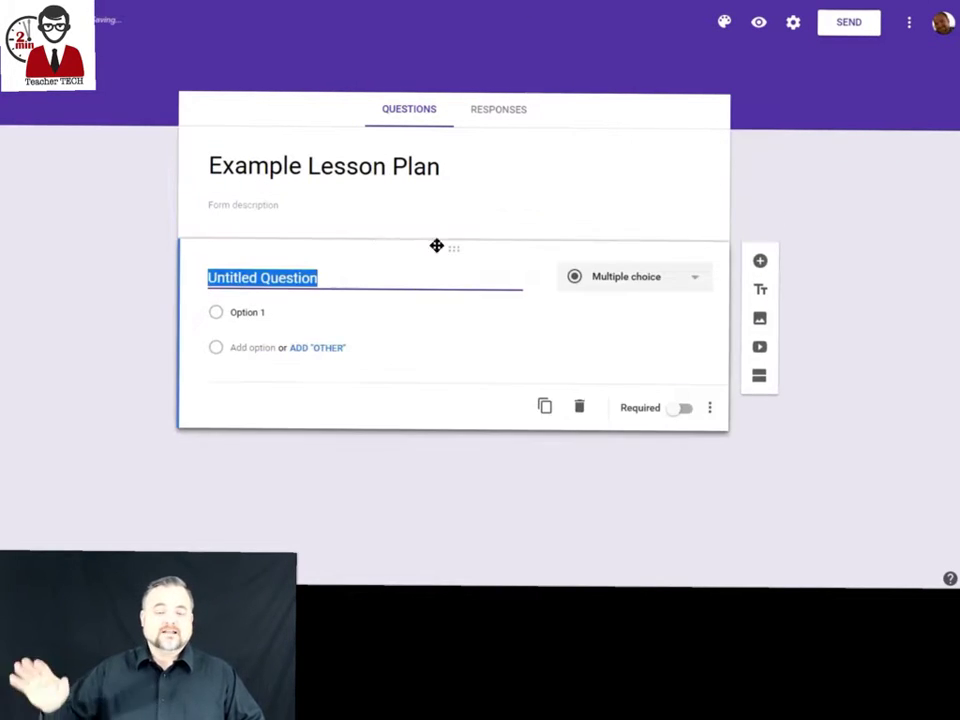
{"action": "left_click", "coordinate": [684, 278]}
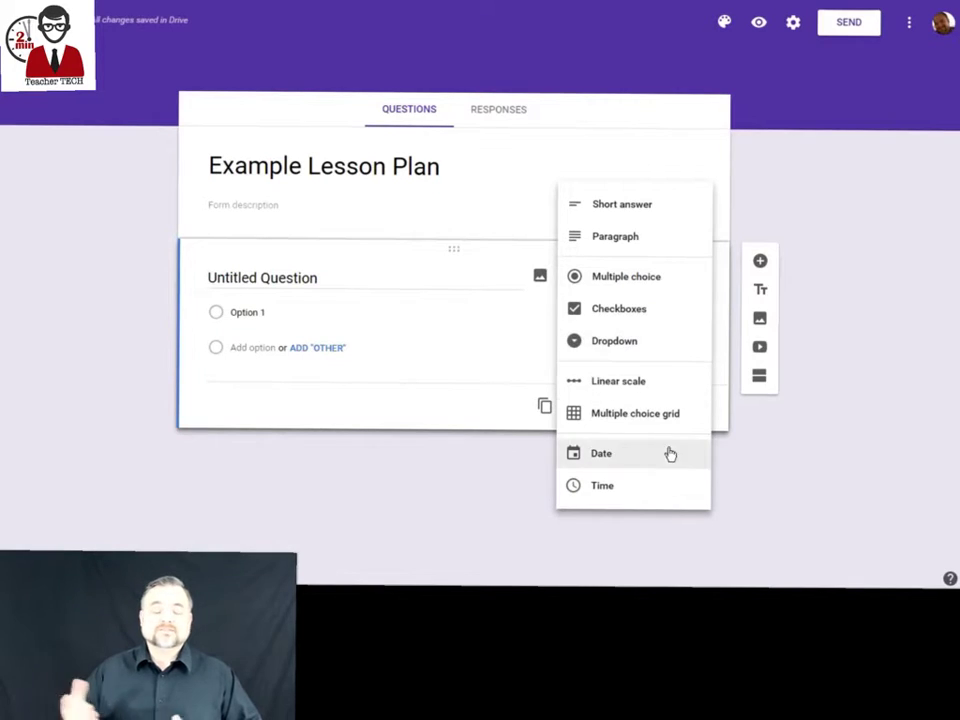
{"action": "left_click", "coordinate": [664, 316]}
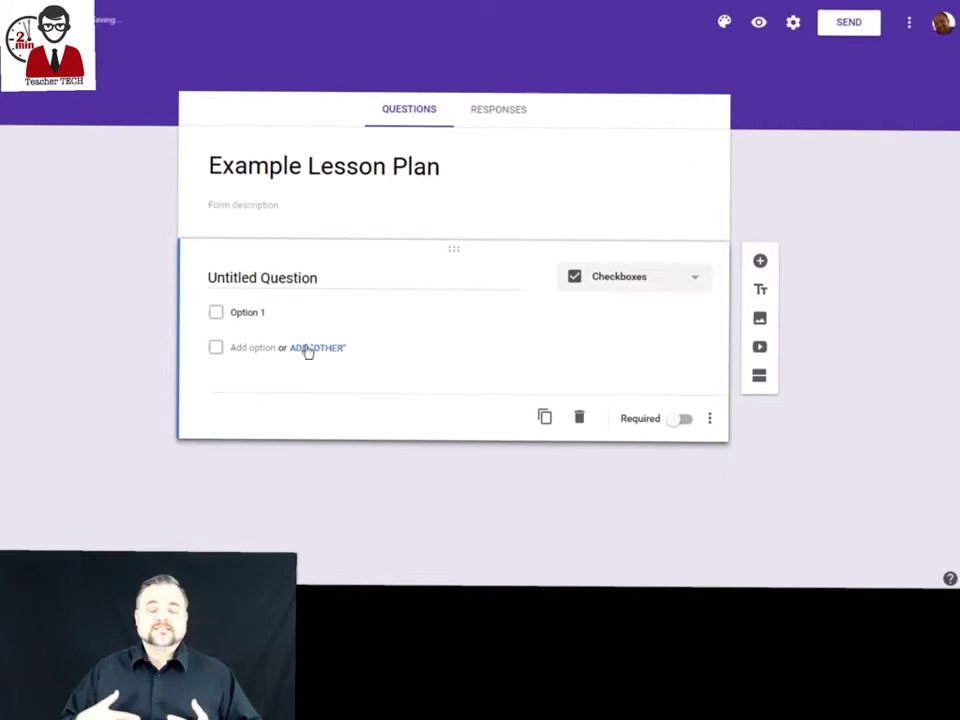
{"action": "left_click", "coordinate": [287, 312]}
{"action": "type", "text": "Teacher A"}
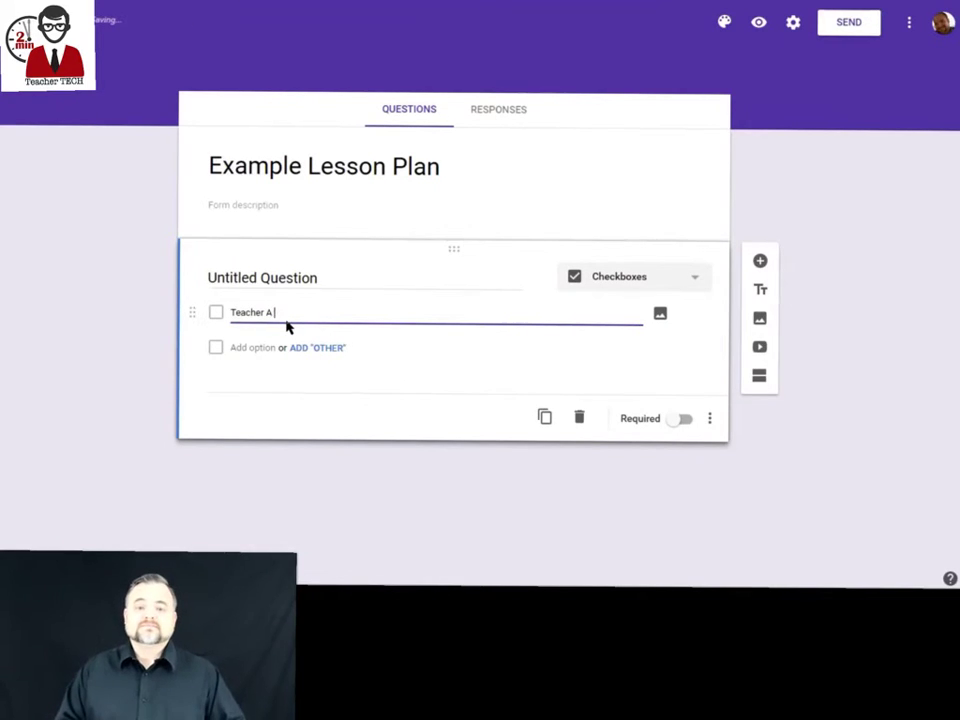
{"action": "key", "text": "Return"}
{"action": "type", "text": "Teacher B"}
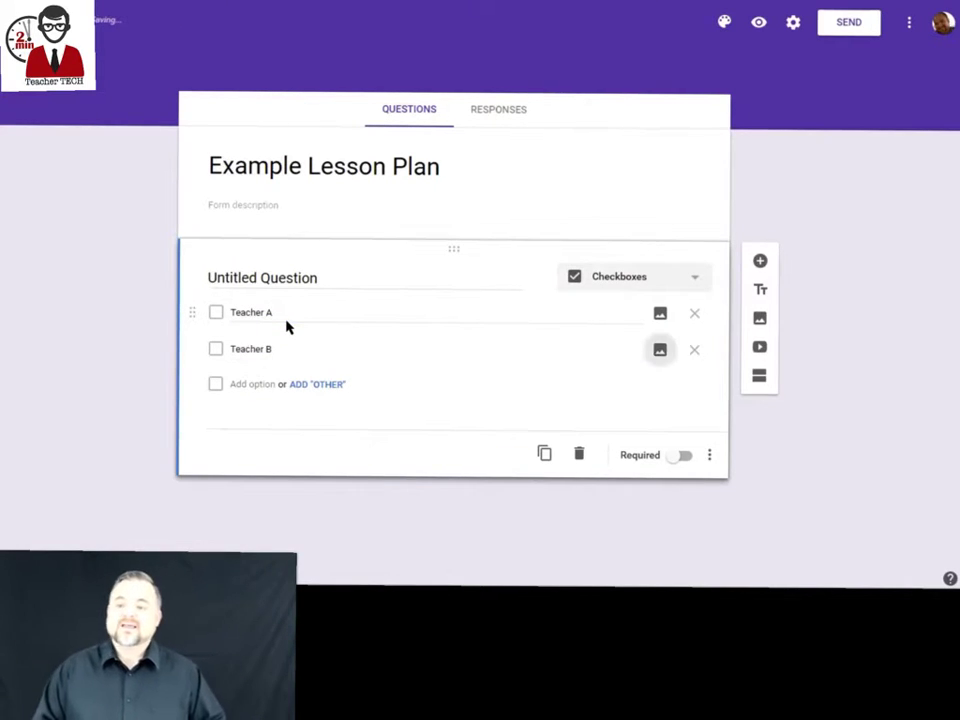
{"action": "key", "text": "Return"}
{"action": "type", "text": "Tea"}
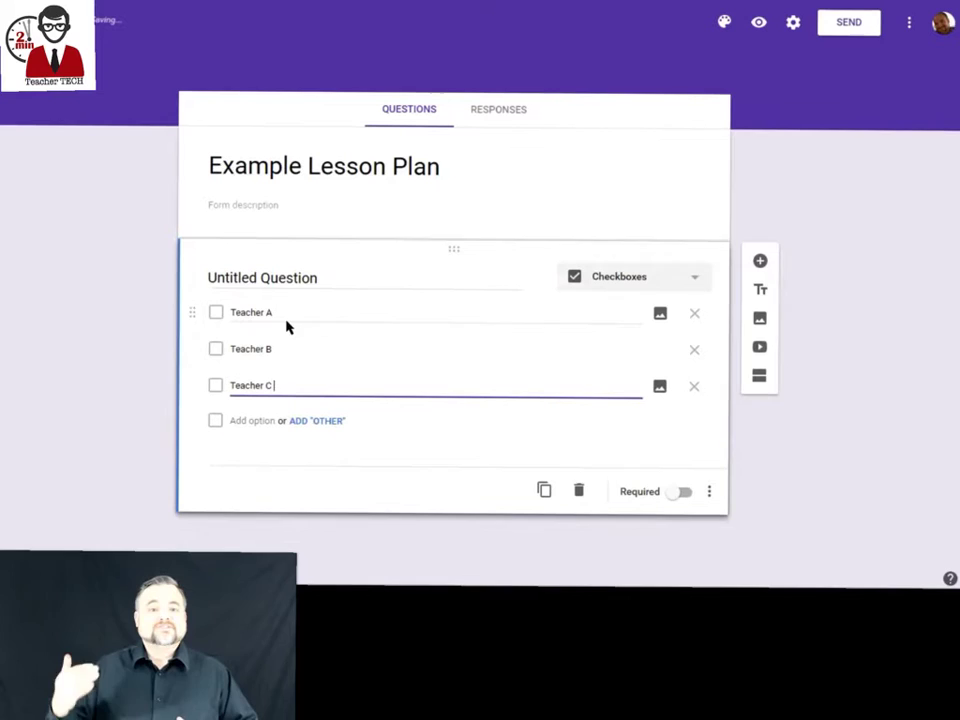
{"action": "type", "text": "cher C"}
Add a date question and a required short-answer 'Focus Question'.
{"action": "left_click", "coordinate": [760, 260]}
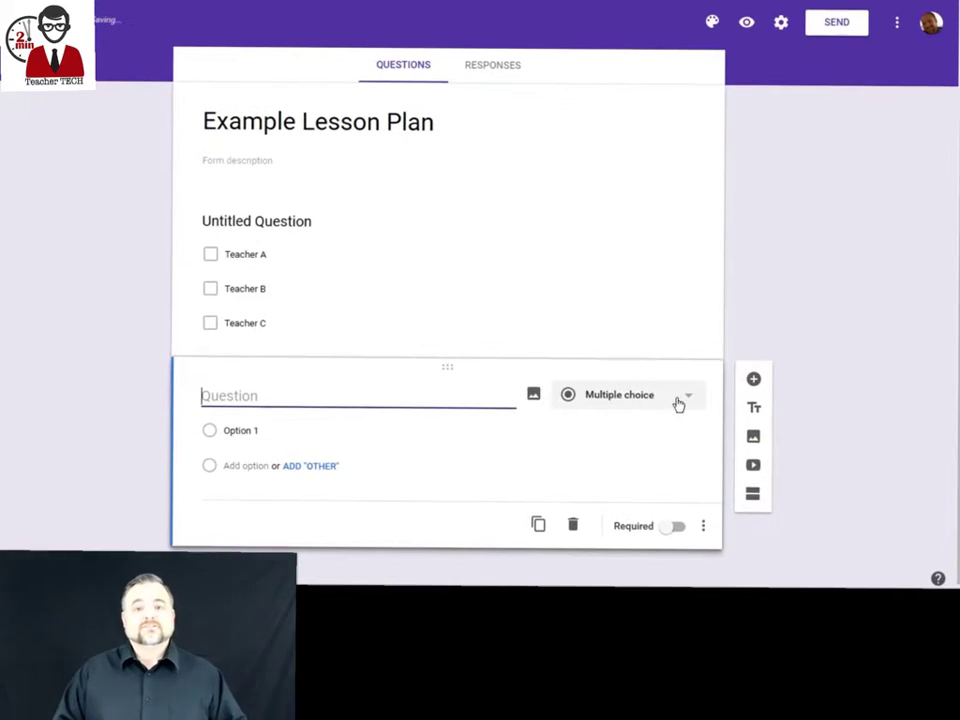
{"action": "left_click", "coordinate": [678, 403]}
{"action": "left_click", "coordinate": [639, 533]}
{"action": "left_click", "coordinate": [753, 414]}
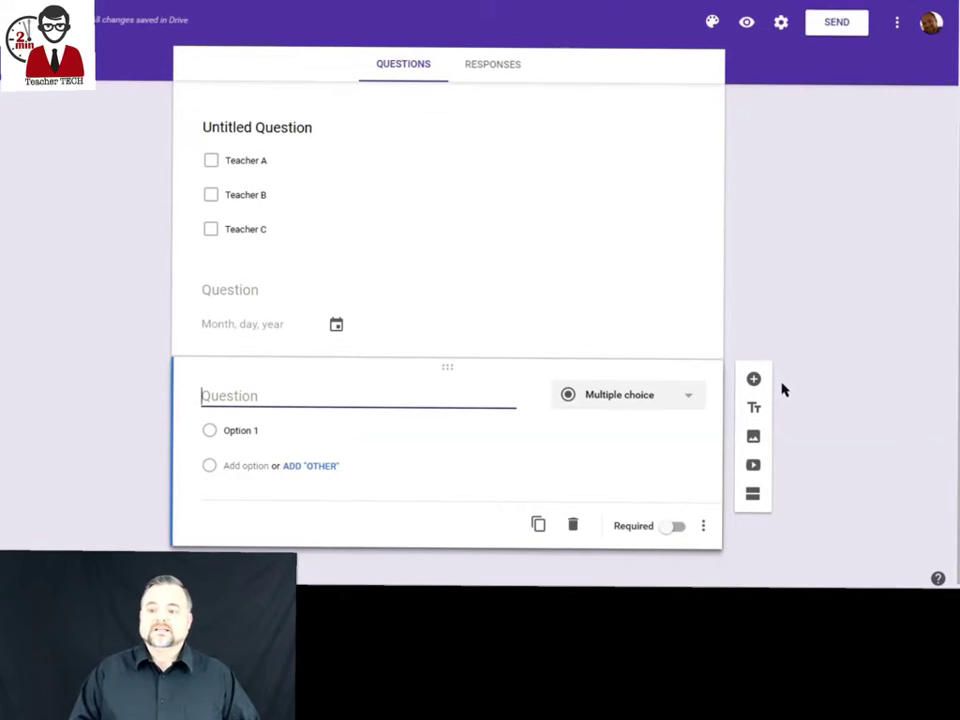
{"action": "type", "text": "Focus Question"}
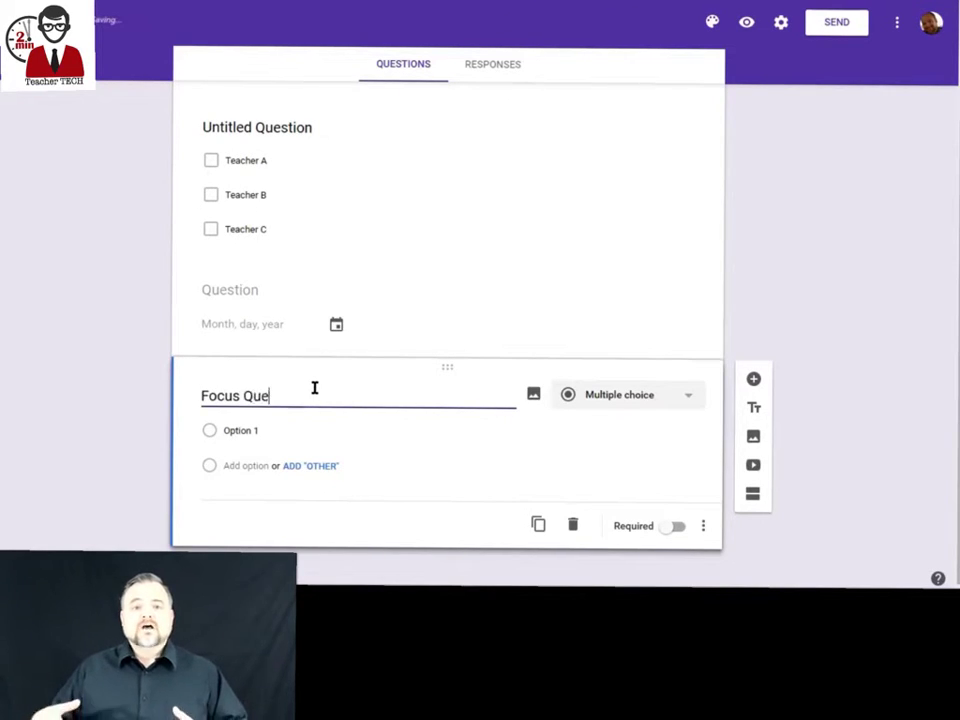
{"action": "left_click", "coordinate": [688, 397]}
{"action": "left_click", "coordinate": [638, 317]}
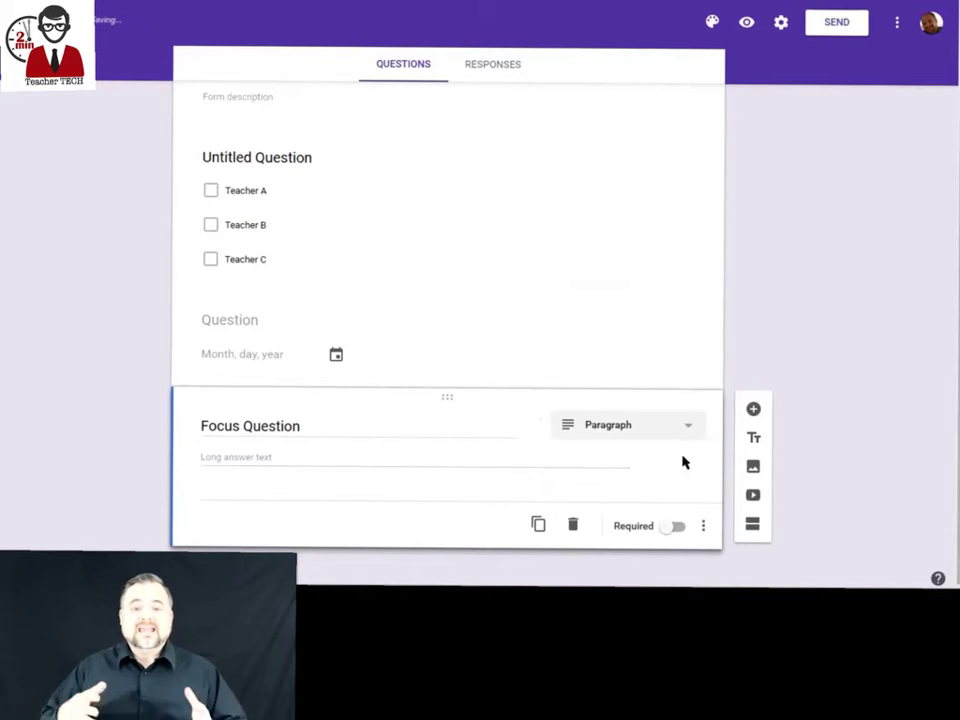
{"action": "left_click", "coordinate": [679, 437]}
{"action": "left_click", "coordinate": [643, 296]}
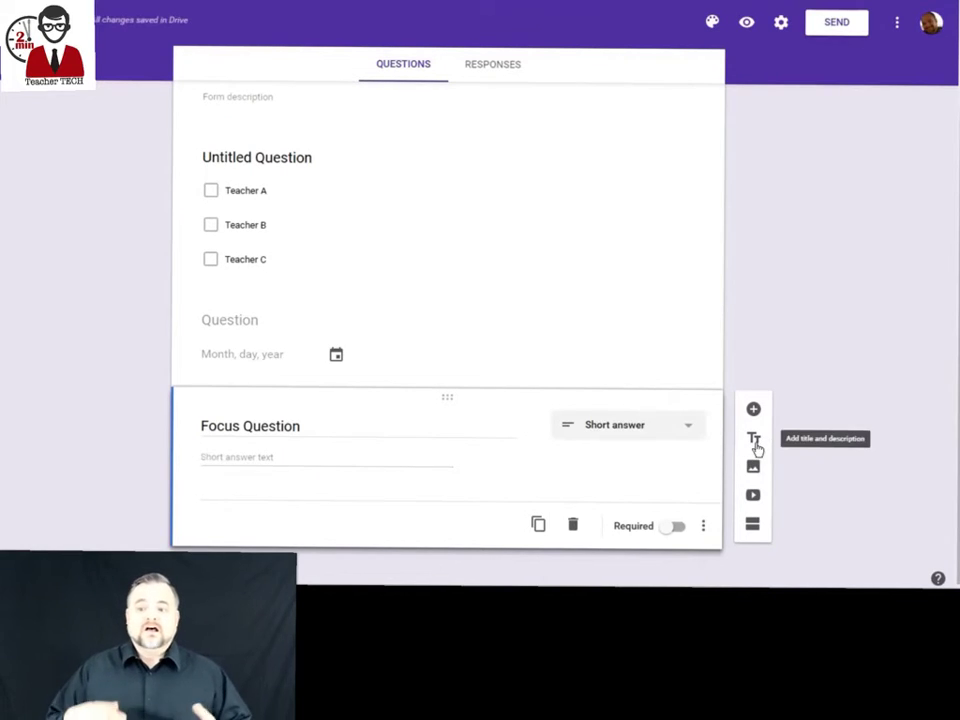
{"action": "left_click", "coordinate": [672, 530]}
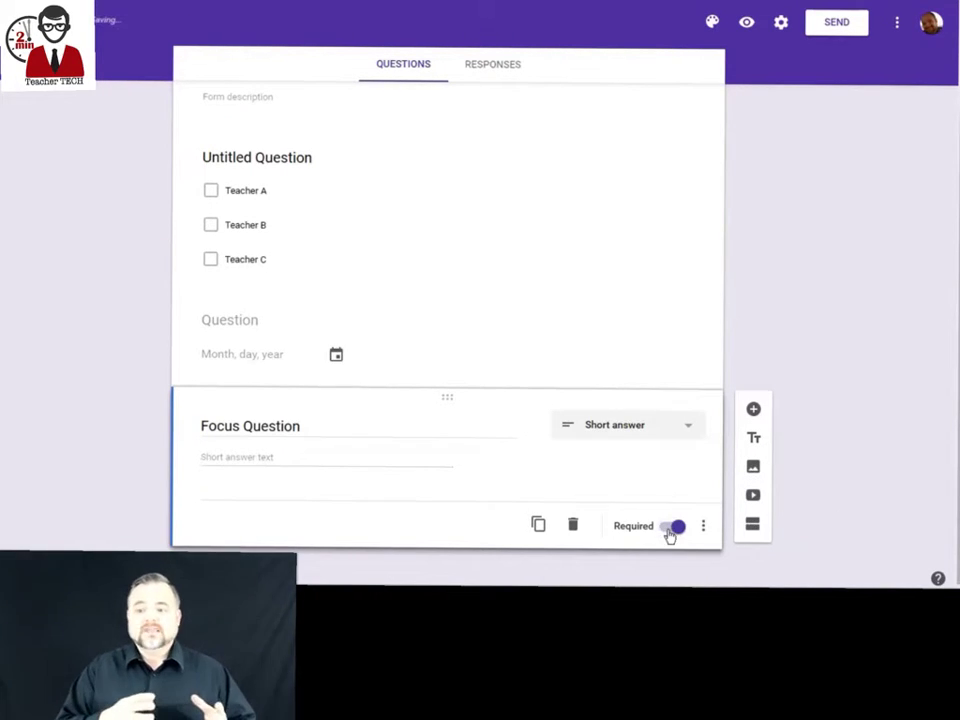
Add an 'Academic Standard' dropdown question with options 1.1, 1.2 and 1.3.
{"action": "left_click", "coordinate": [753, 409]}
{"action": "type", "text": "Academic Stan"}
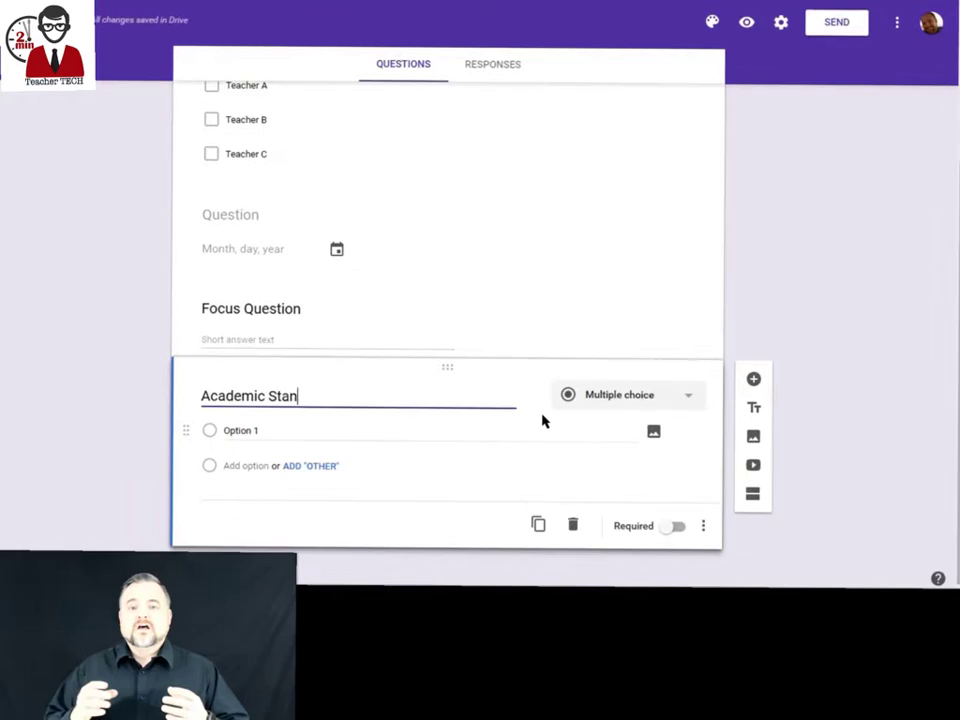
{"action": "type", "text": "dard"}
{"action": "left_click", "coordinate": [600, 396]}
{"action": "left_click", "coordinate": [604, 411]}
{"action": "type", "text": "1.1"}
{"action": "key", "text": "Return"}
{"action": "type", "text": "1.2"}
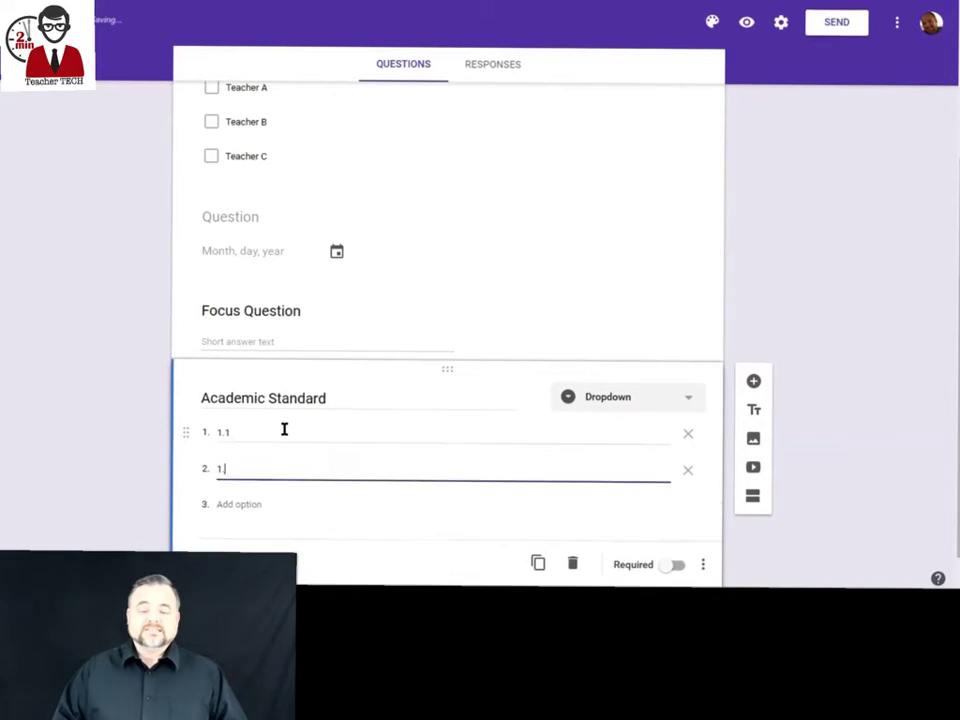
{"action": "key", "text": "Return"}
{"action": "type", "text": "1.3"}
{"action": "scroll", "coordinate": [754, 307], "scroll_direction": "down", "scroll_amount": 1}
Add multiple-choice 'What is the Purpose of your Lesson?' with Build Background, Clarify Input, Forti, Foster Interactions.
{"action": "left_click", "coordinate": [754, 307]}
{"action": "type", "text": "What is the Purpos"}
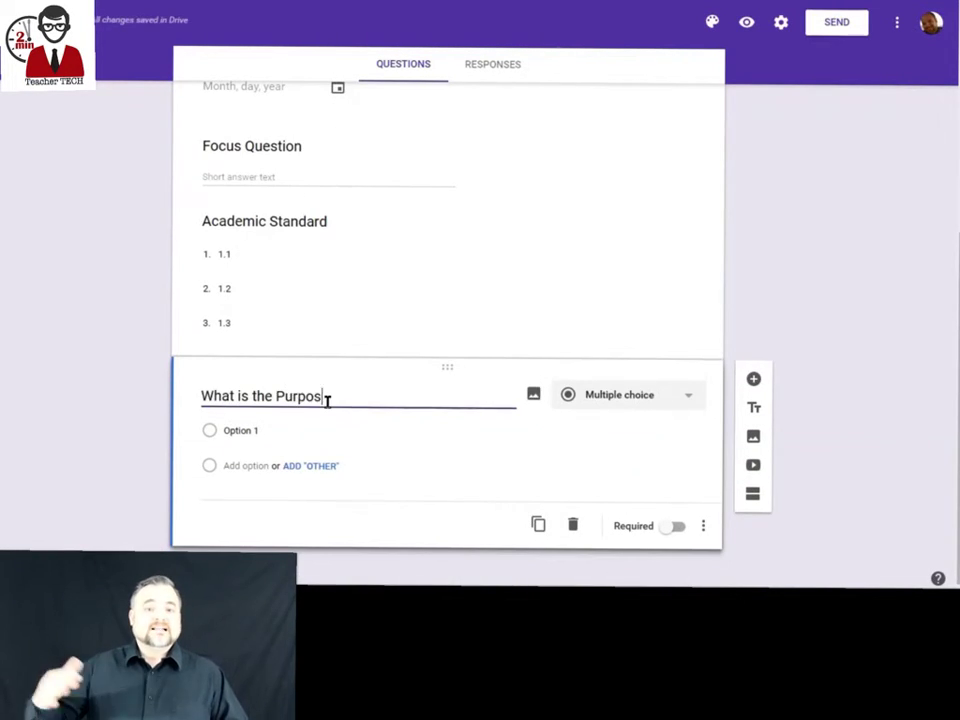
{"action": "type", "text": "e of your Lesson?"}
{"action": "left_click", "coordinate": [630, 424]}
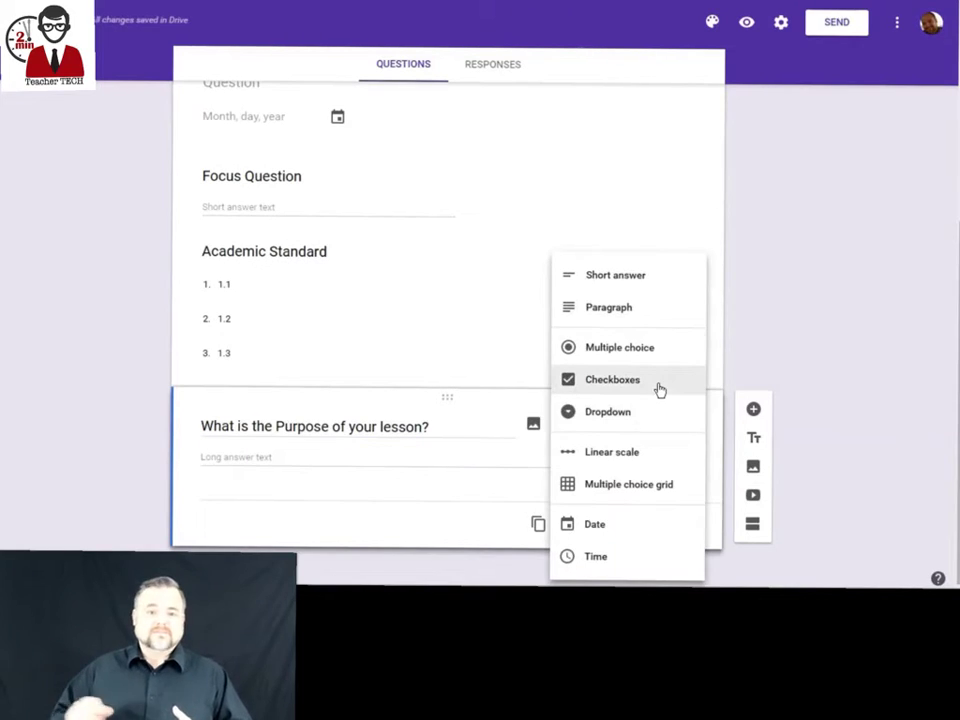
{"action": "left_click", "coordinate": [619, 347]}
{"action": "type", "text": "Build Background"}
{"action": "key", "text": "Return"}
{"action": "type", "text": "Clari"}
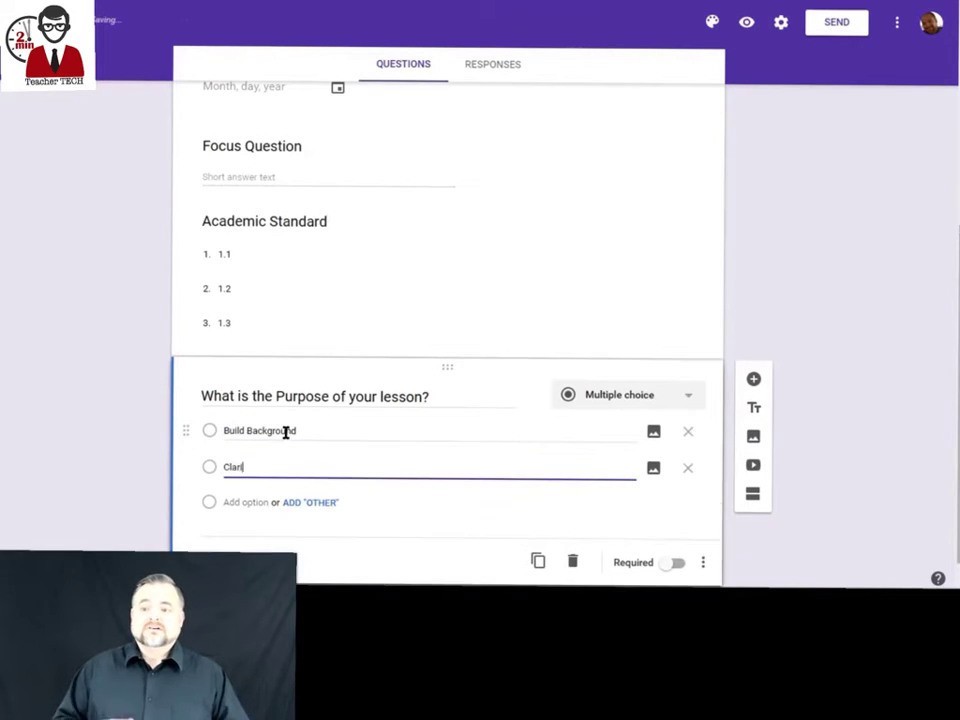
{"action": "type", "text": "fy Input"}
{"action": "key", "text": "Return"}
{"action": "type", "text": "Fortify Output"}
{"action": "key", "text": "Return"}
{"action": "type", "text": "Foster Interactions"}
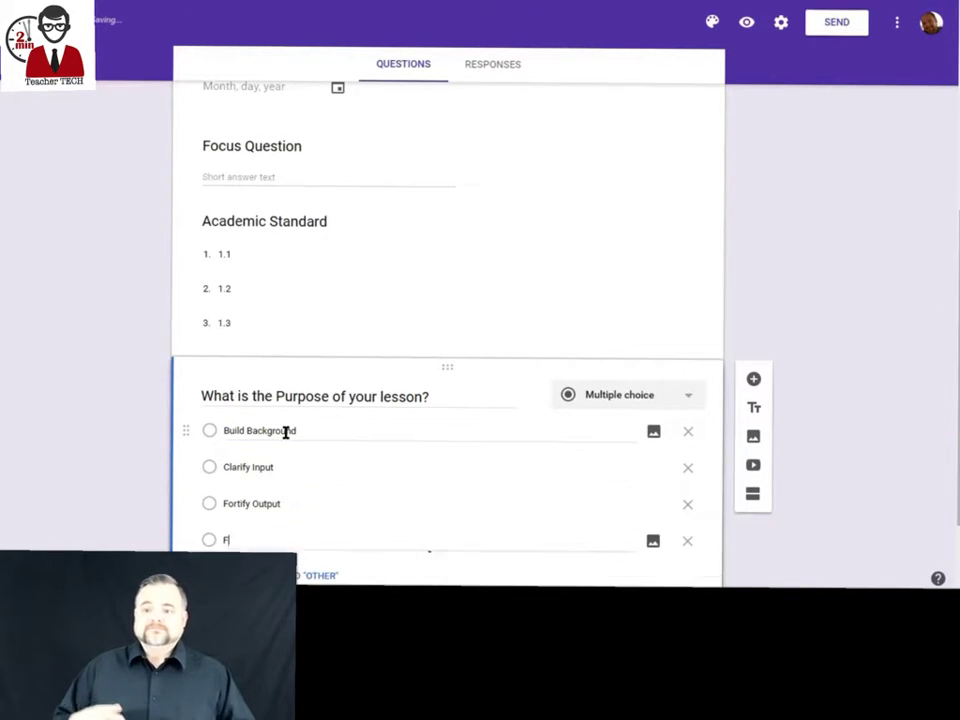
{"action": "key", "text": "Tab"}
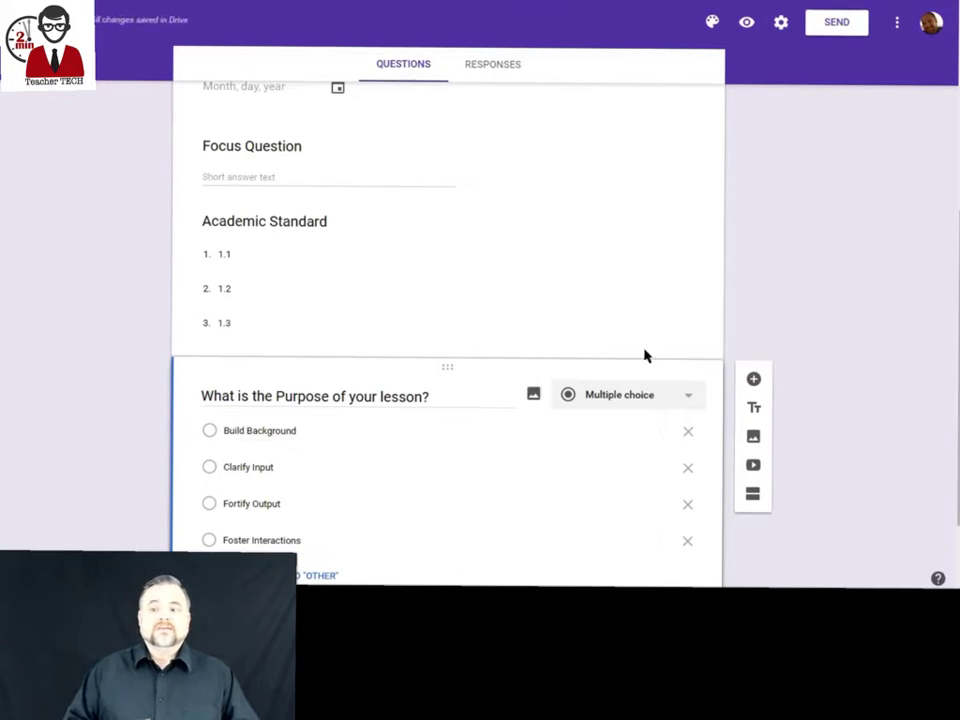
Add a Groupings question with options Individual, Pairs, Small Groups and Whole Group.
{"action": "left_click", "coordinate": [581, 418]}
{"action": "left_click", "coordinate": [240, 430]}
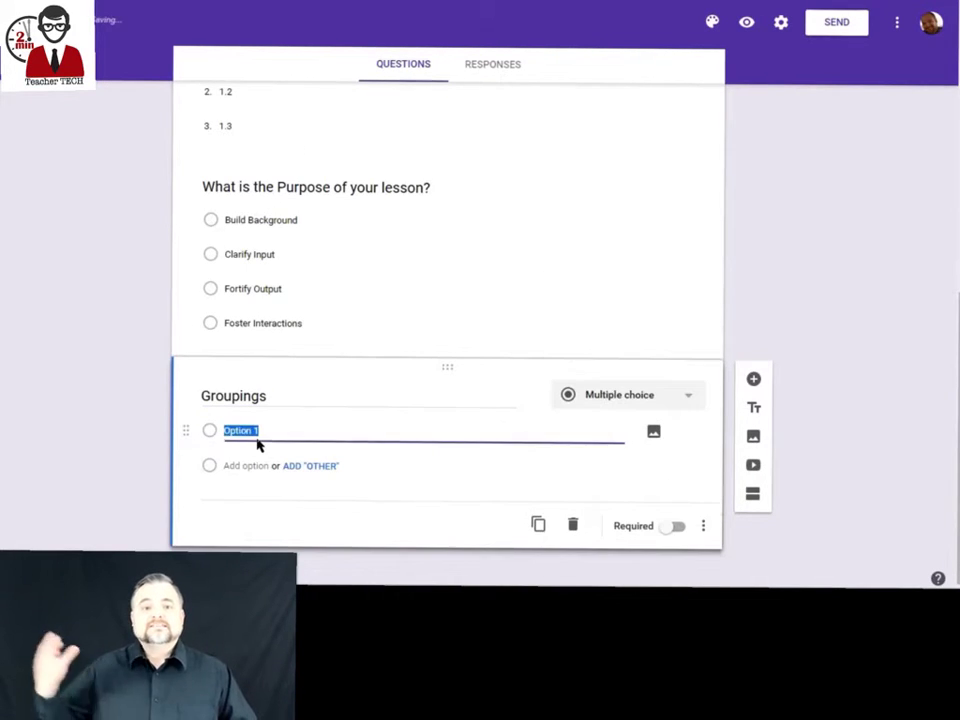
{"action": "type", "text": "Individual"}
{"action": "key", "text": "Return"}
{"action": "type", "text": "Pairs"}
{"action": "key", "text": "Return"}
{"action": "type", "text": "Small Groups"}
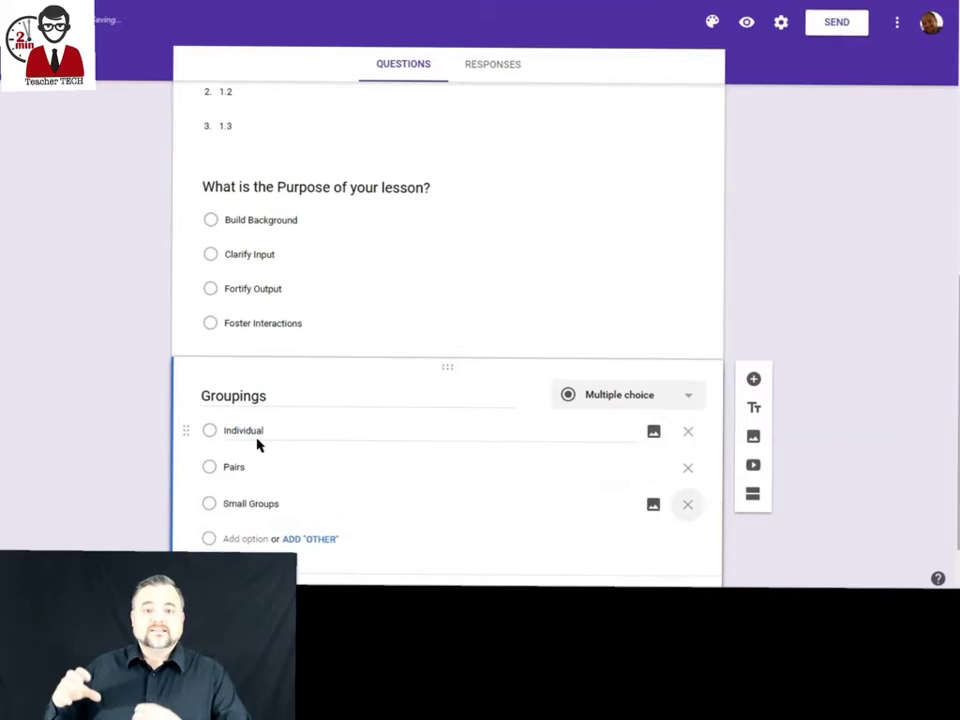
{"action": "key", "text": "Return"}
{"action": "type", "text": "Whole Group"}
{"action": "scroll", "coordinate": [520, 360], "scroll_direction": "down", "scroll_amount": 1}
Add paragraph questions 'Instructional Strategy and Directions for Task', 'Modifications for IEP/ELs', 'Closure/ Exit Ticket'.
{"action": "left_click", "coordinate": [757, 274]}
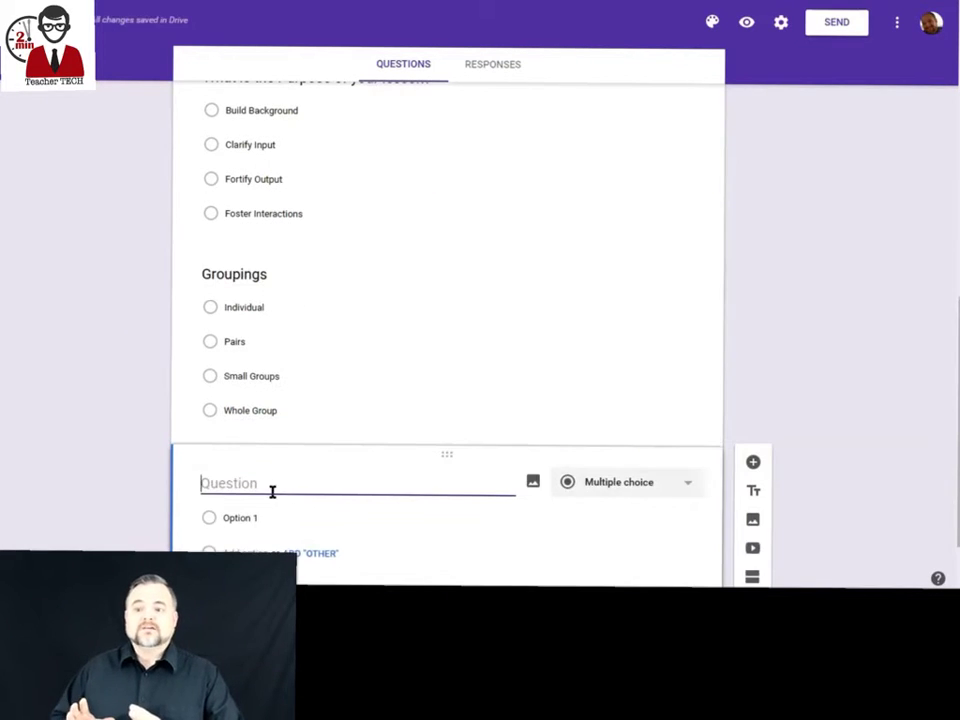
{"action": "type", "text": "Instructional Strategy "}
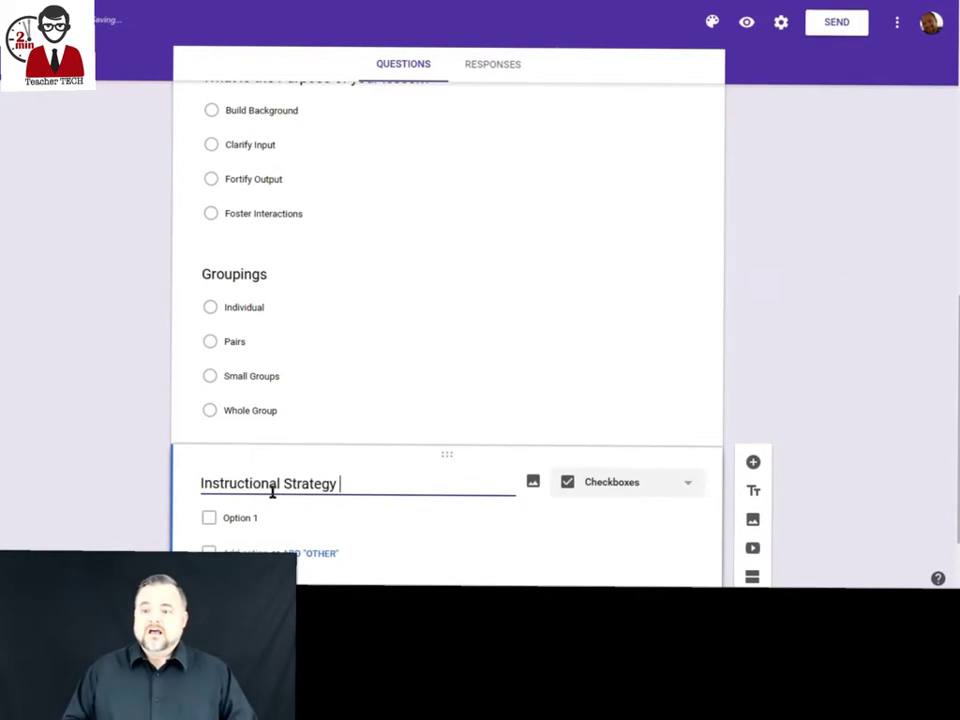
{"action": "type", "text": "and Directions for Task"}
{"action": "left_click", "coordinate": [630, 482]}
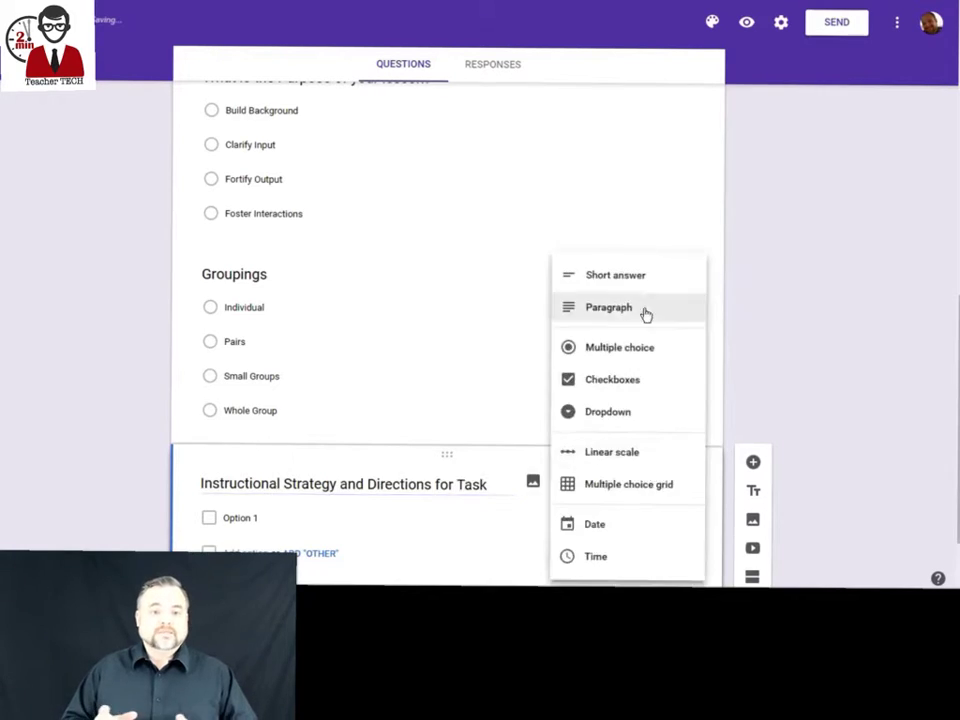
{"action": "left_click", "coordinate": [643, 310]}
{"action": "left_click", "coordinate": [752, 407]}
{"action": "type", "text": "Modifications for IEP/ELs"}
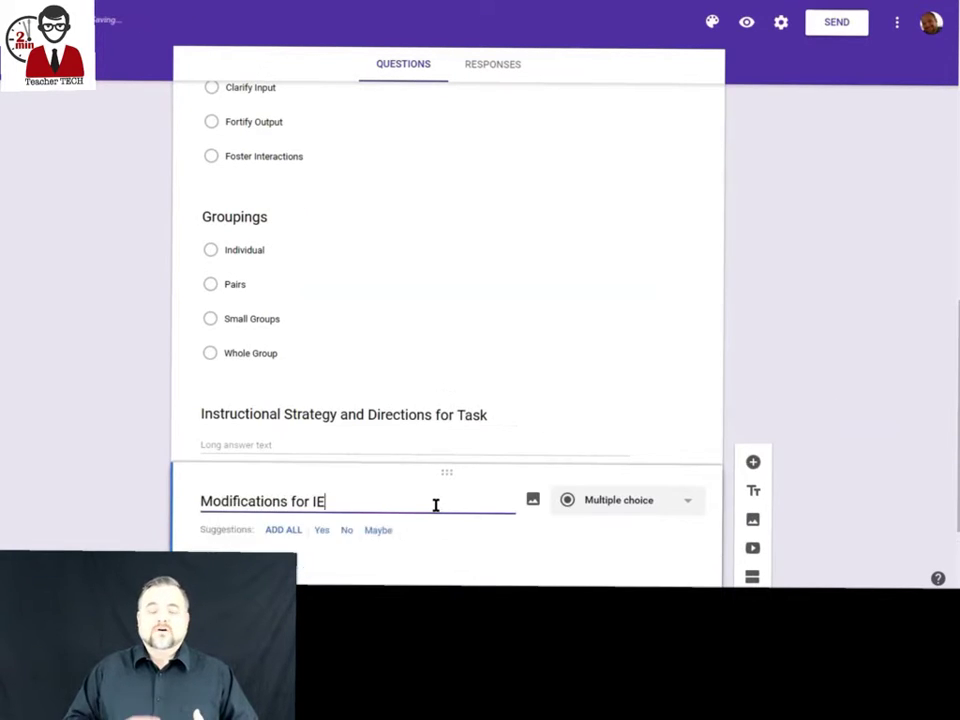
{"action": "left_click", "coordinate": [600, 501]}
{"action": "left_click", "coordinate": [598, 306]}
{"action": "left_click", "coordinate": [753, 409]}
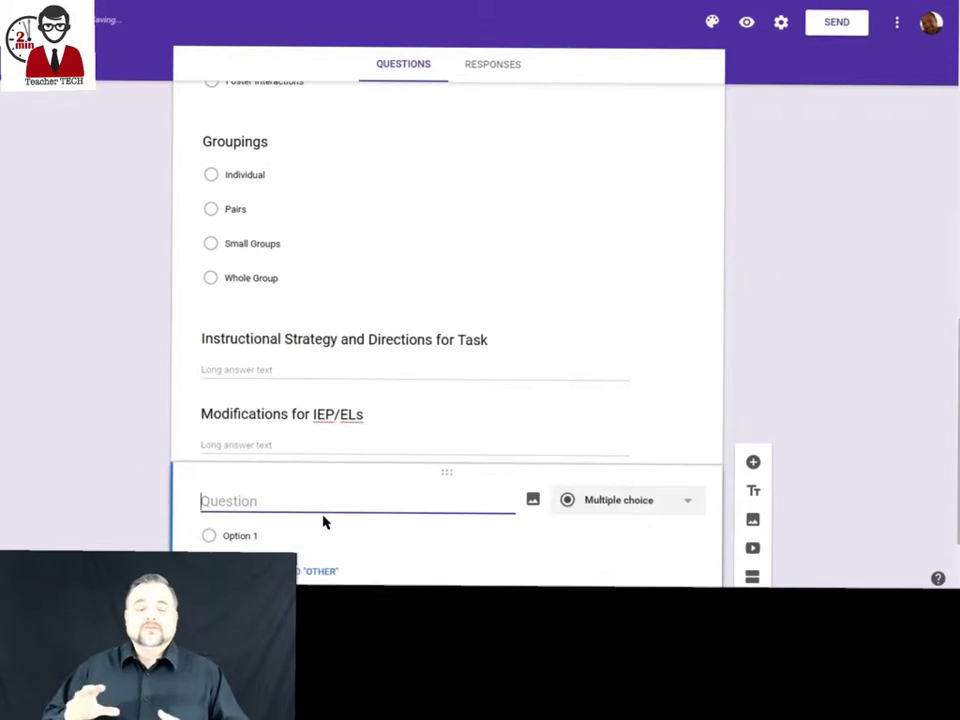
{"action": "type", "text": "Closure/ Exit Ticket"}
{"action": "left_click", "coordinate": [665, 505]}
{"action": "left_click", "coordinate": [610, 462]}
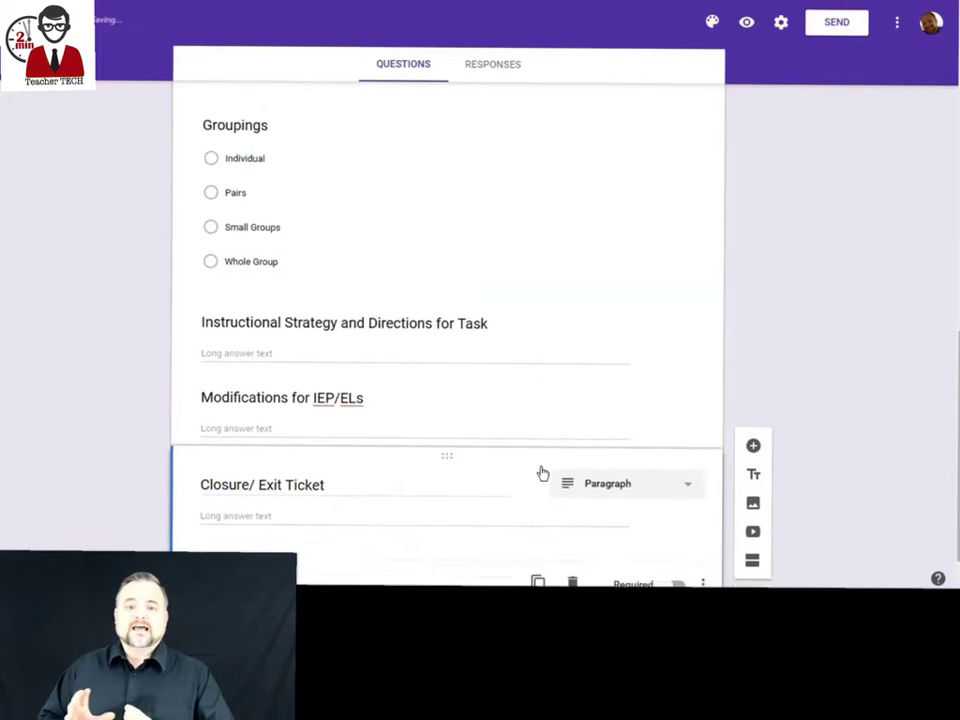
{"action": "scroll", "coordinate": [778, 304], "scroll_direction": "up", "scroll_amount": 15}
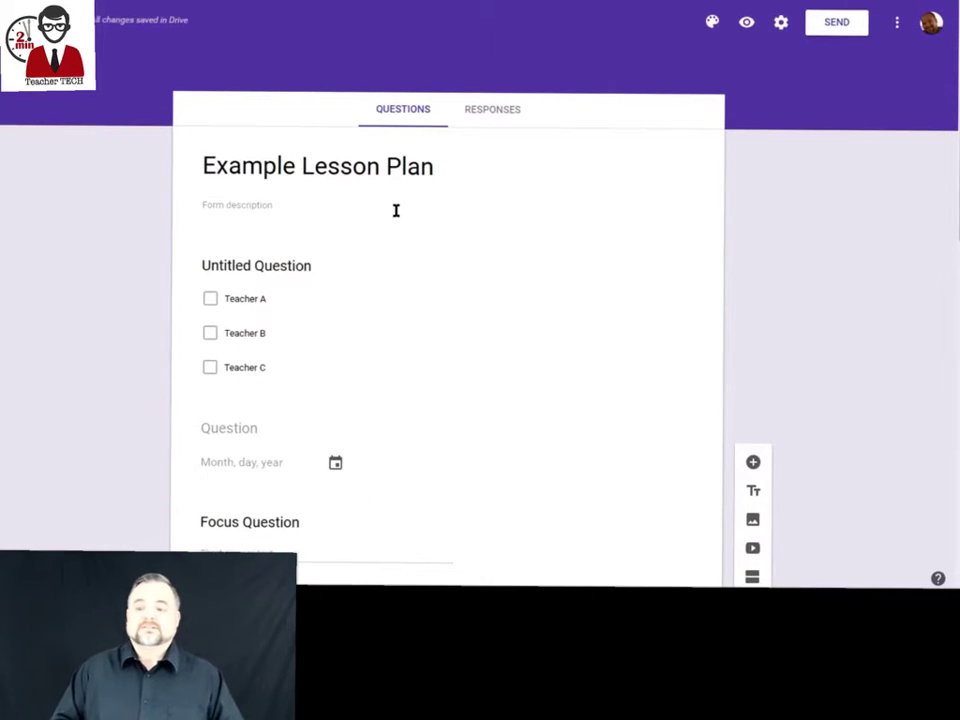
View the form's 0 responses, cancel linking a spreadsheet, and open the more-options menu.
{"action": "left_click", "coordinate": [112, 19]}
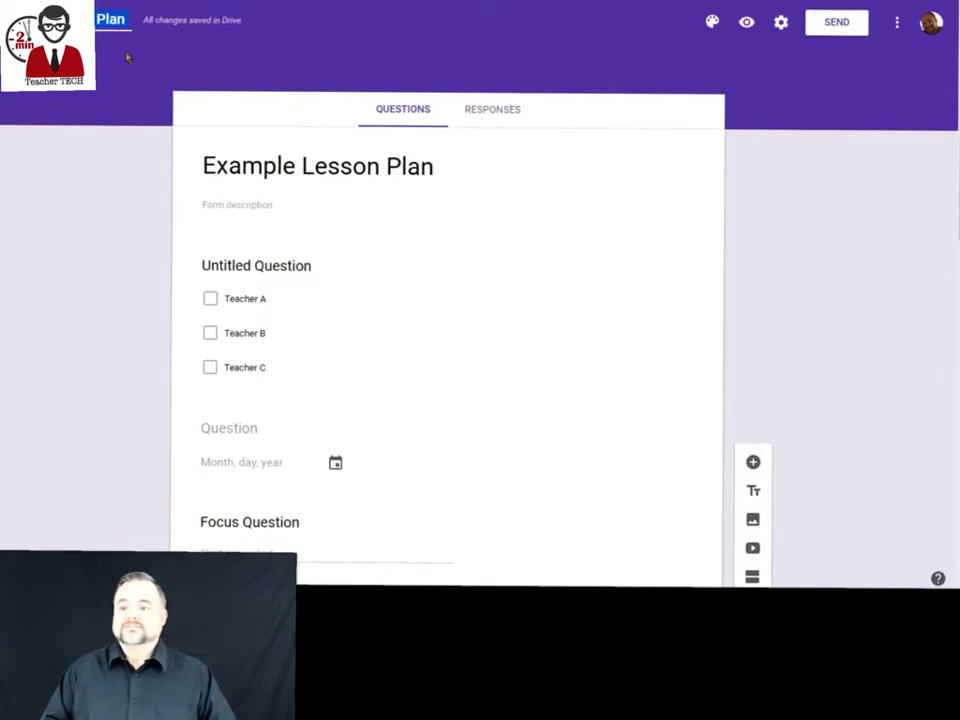
{"action": "left_click", "coordinate": [490, 112]}
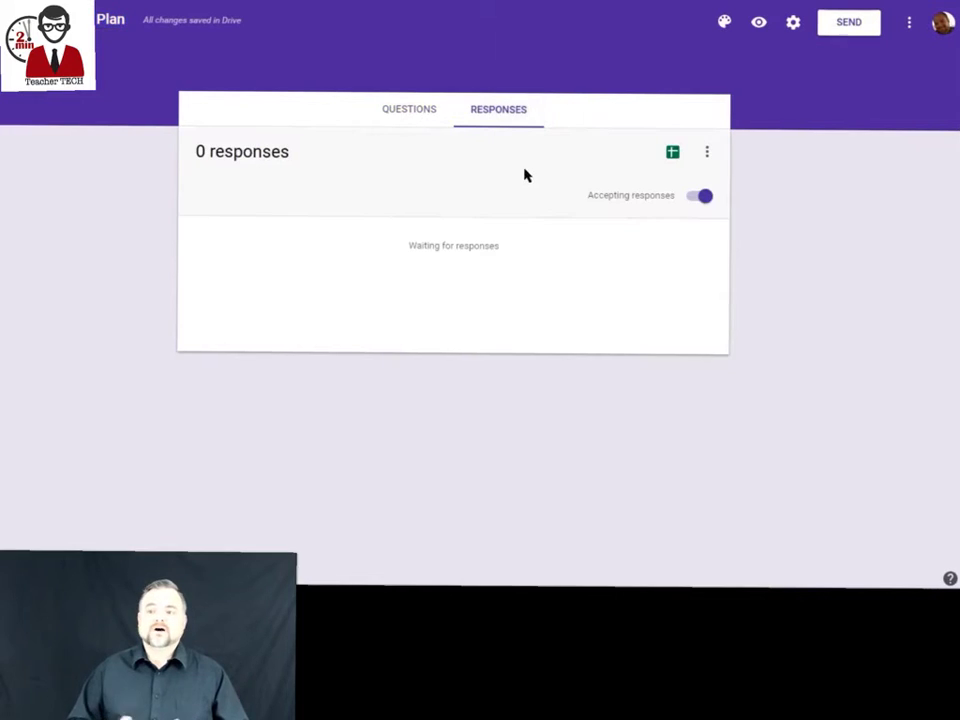
{"action": "left_click", "coordinate": [670, 155]}
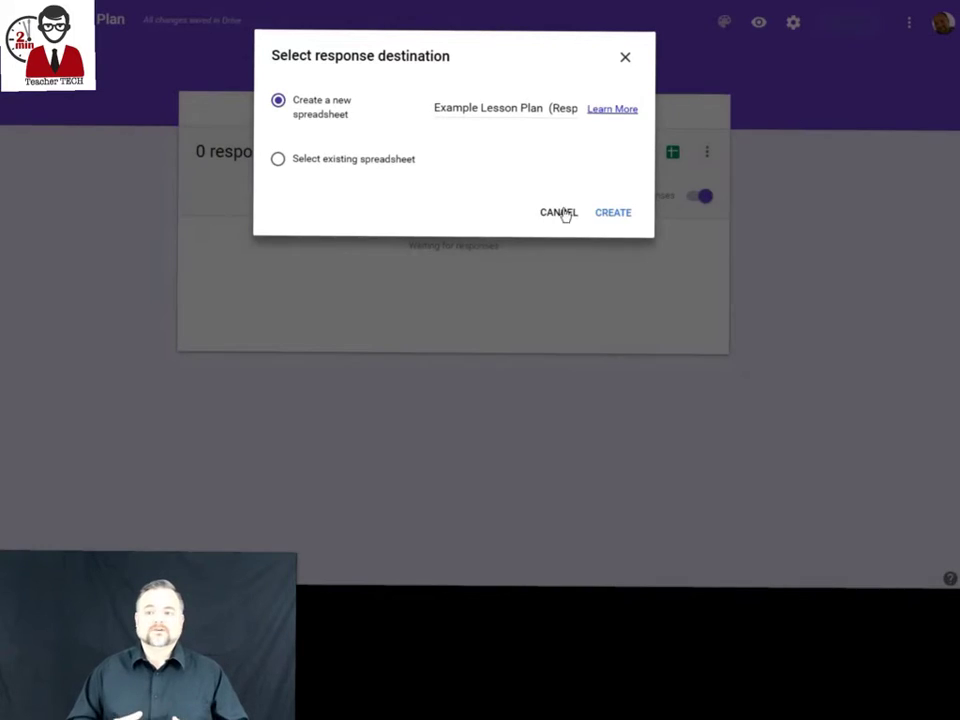
{"action": "left_click", "coordinate": [560, 213]}
{"action": "left_click", "coordinate": [705, 152]}
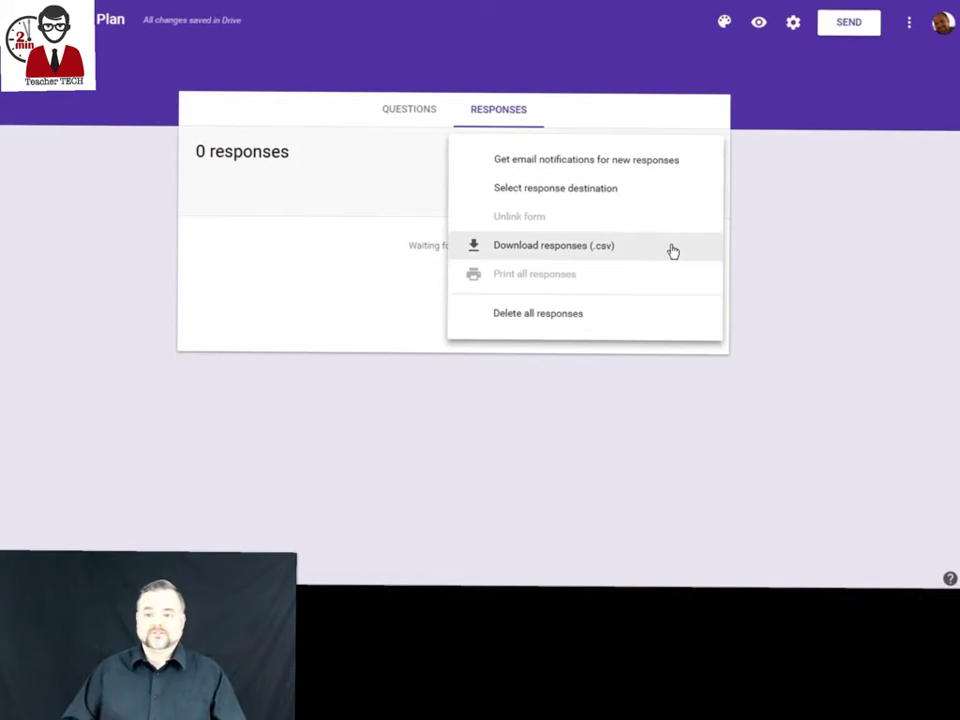
Collect email addresses, always send response receipts, allow editing after submit, and save the settings.
{"action": "left_click", "coordinate": [351, 94]}
{"action": "left_click", "coordinate": [405, 108]}
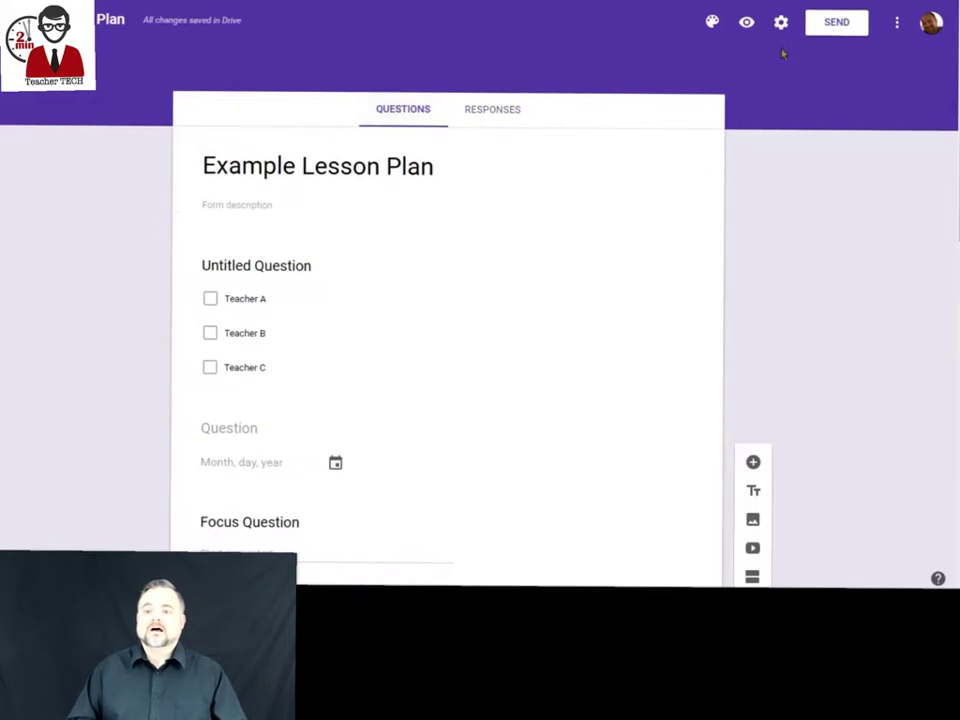
{"action": "left_click", "coordinate": [781, 22]}
{"action": "left_click", "coordinate": [262, 137]}
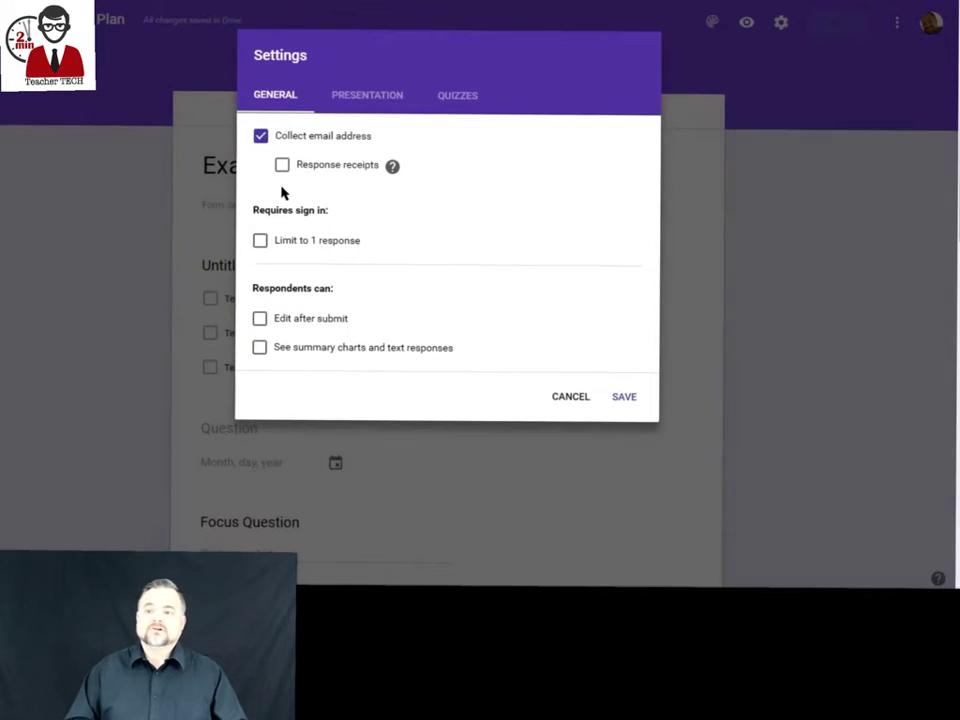
{"action": "left_click", "coordinate": [283, 166]}
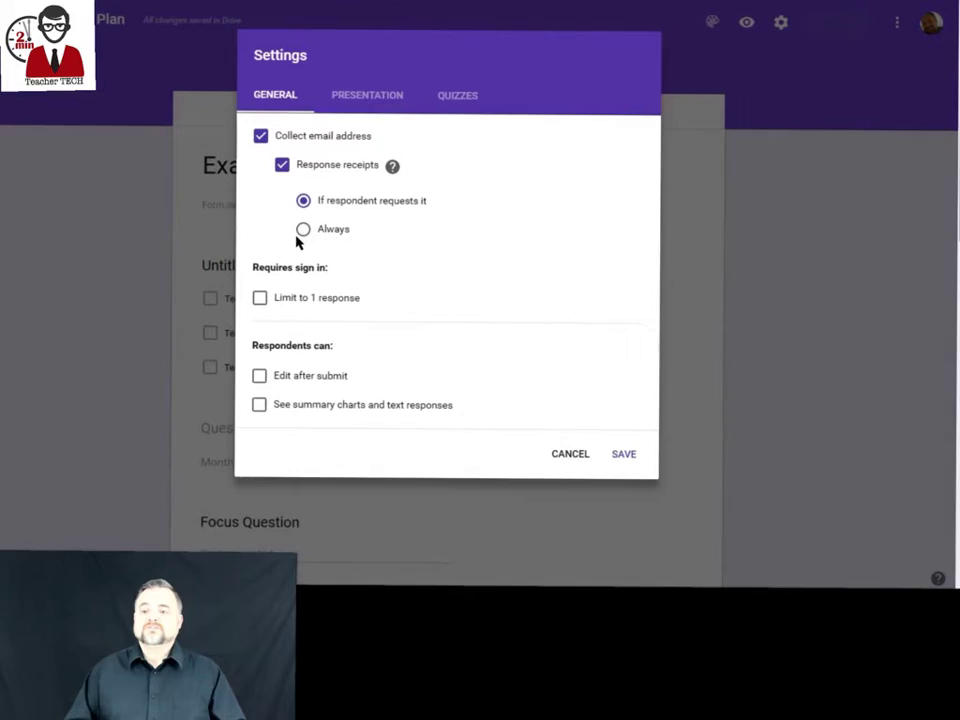
{"action": "left_click", "coordinate": [303, 230]}
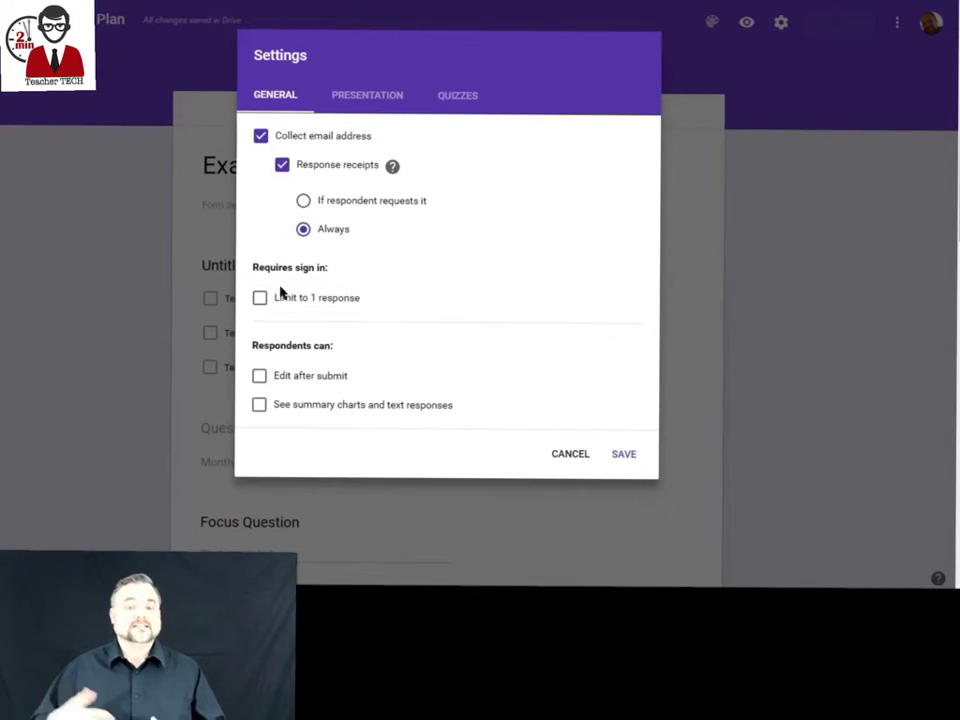
{"action": "left_click", "coordinate": [262, 377]}
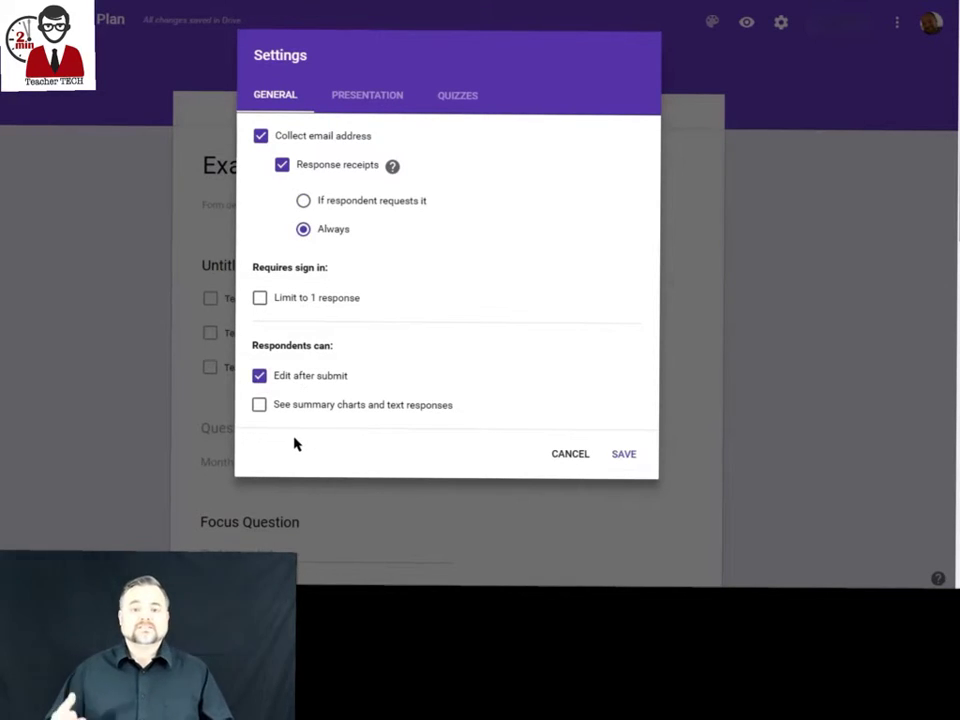
{"action": "left_click", "coordinate": [370, 96]}
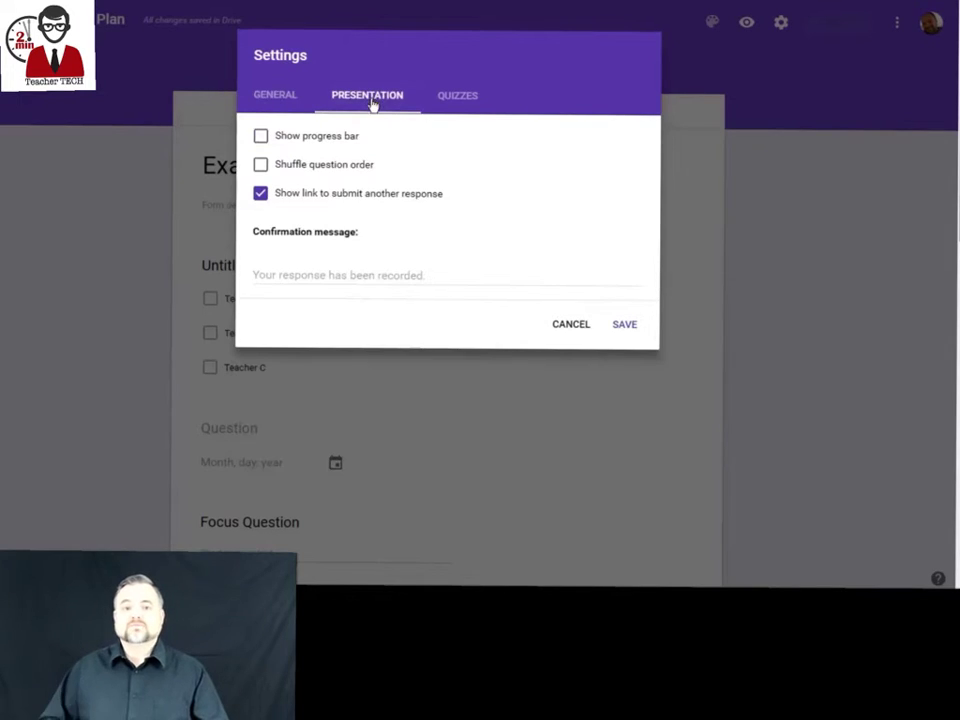
{"action": "left_click", "coordinate": [457, 97]}
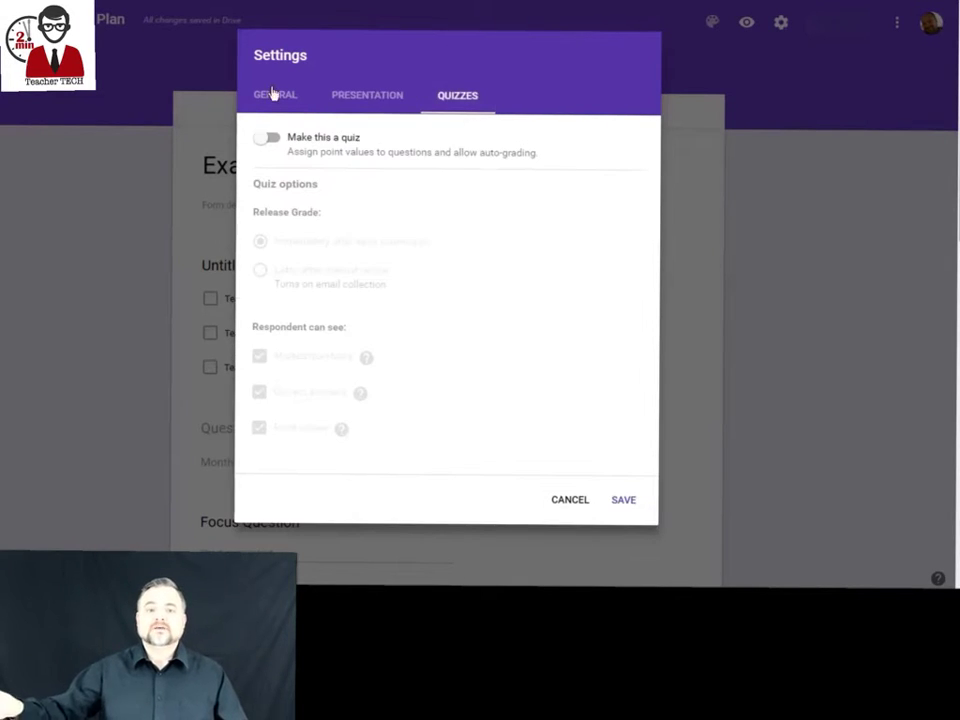
{"action": "left_click", "coordinate": [274, 94]}
{"action": "left_click", "coordinate": [624, 455]}
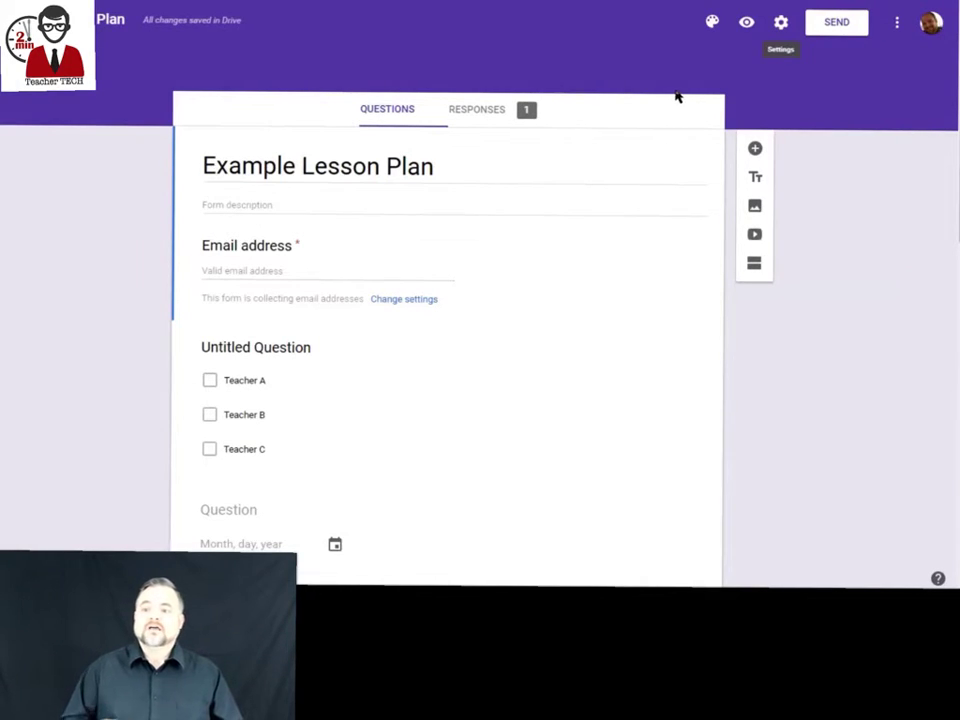
In the form preview, enter the respondent's email, tick Teacher A, and pick 11/23/2016.
{"action": "left_click", "coordinate": [747, 23]}
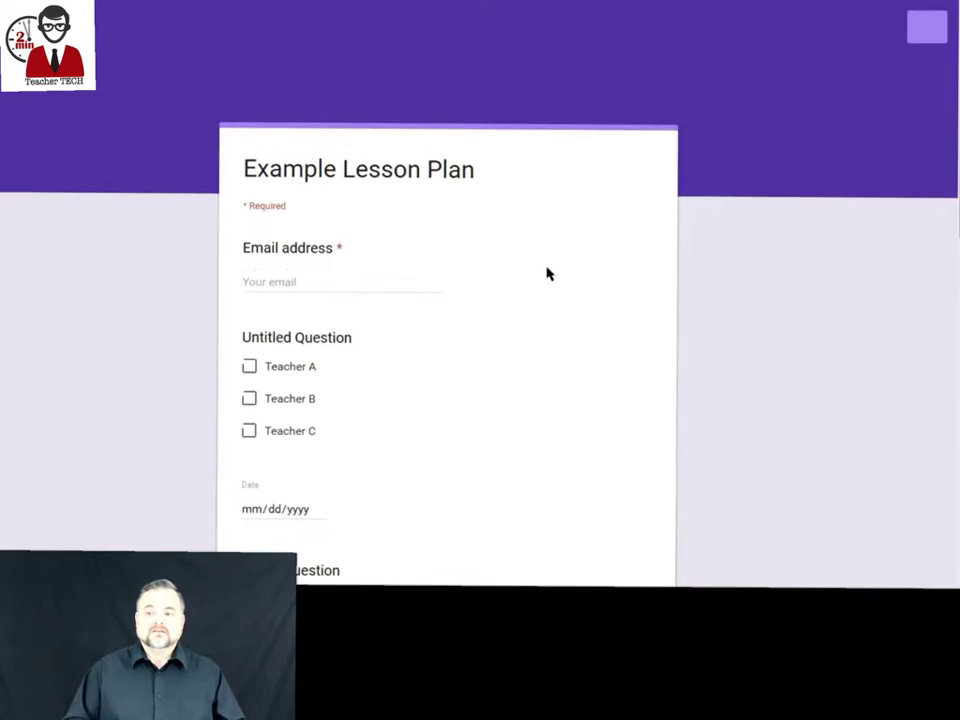
{"action": "scroll", "coordinate": [457, 285], "scroll_direction": "down", "scroll_amount": 2}
{"action": "left_click", "coordinate": [300, 137]}
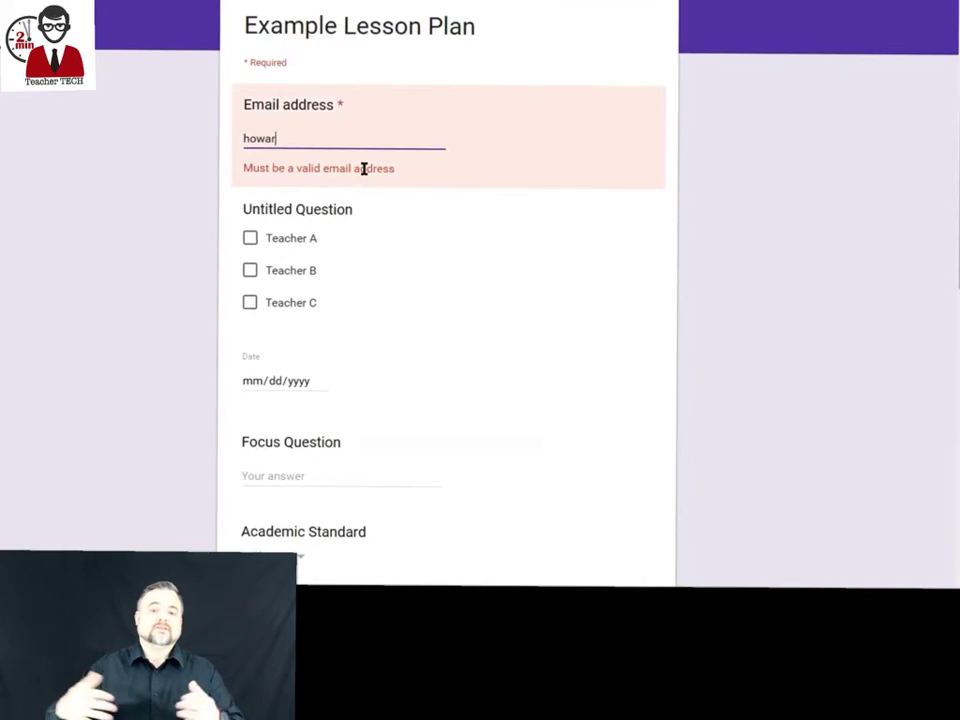
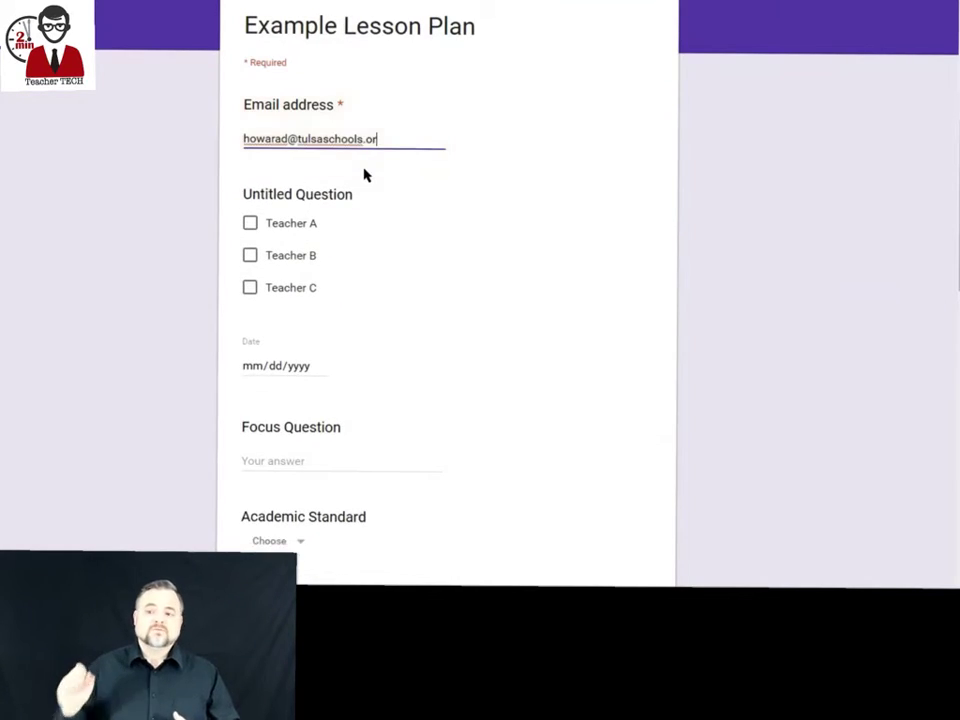
{"action": "left_click", "coordinate": [268, 224]}
{"action": "scroll", "coordinate": [290, 200], "scroll_direction": "down", "scroll_amount": 3}
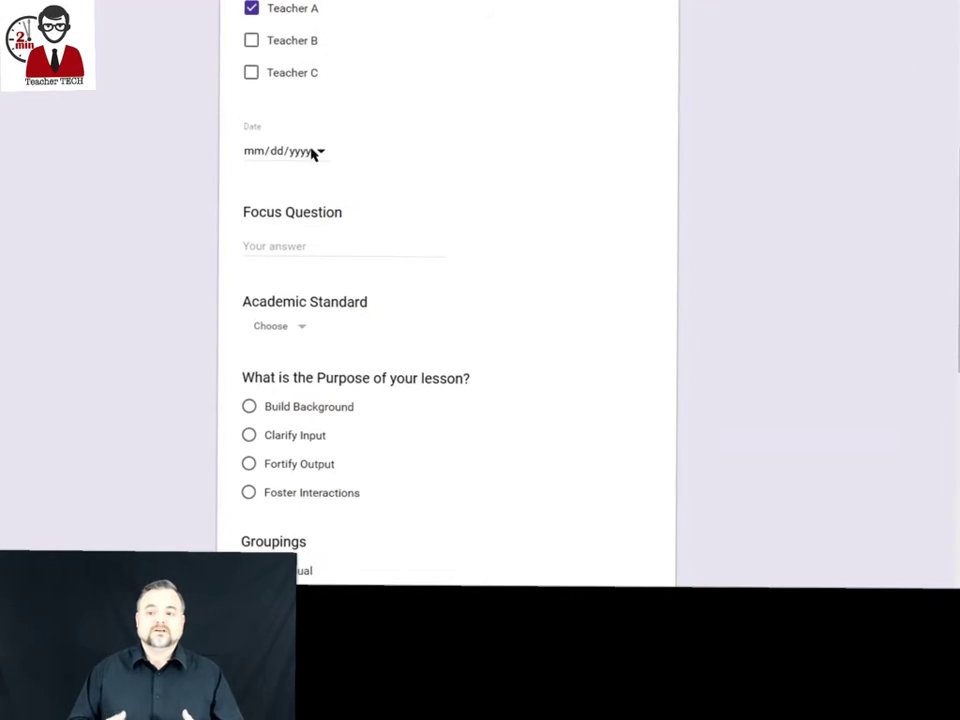
{"action": "left_click", "coordinate": [313, 154]}
{"action": "left_click", "coordinate": [336, 258]}
Answer standard 1.2, purpose Clarify Input and grouping Small Groups.
{"action": "scroll", "coordinate": [287, 245], "scroll_direction": "down", "scroll_amount": 1}
{"action": "left_click", "coordinate": [293, 257]}
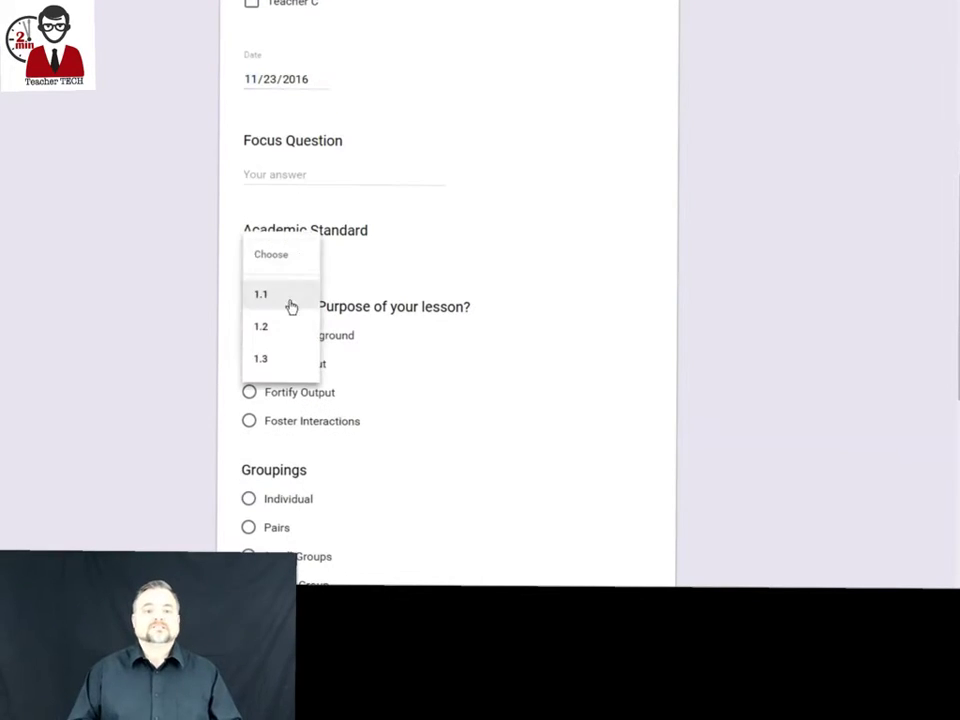
{"action": "left_click", "coordinate": [285, 326]}
{"action": "scroll", "coordinate": [300, 300], "scroll_direction": "down", "scroll_amount": 2}
{"action": "left_click", "coordinate": [251, 219]}
{"action": "scroll", "coordinate": [245, 240], "scroll_direction": "down", "scroll_amount": 2}
{"action": "left_click", "coordinate": [247, 269]}
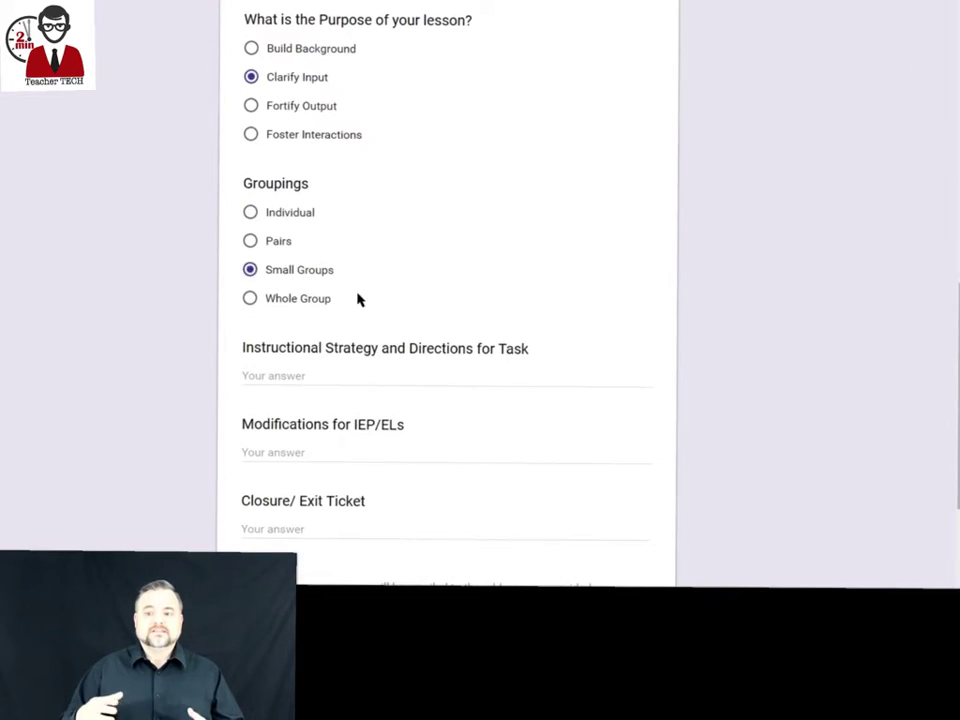
{"action": "scroll", "coordinate": [296, 199], "scroll_direction": "down", "scroll_amount": 2}
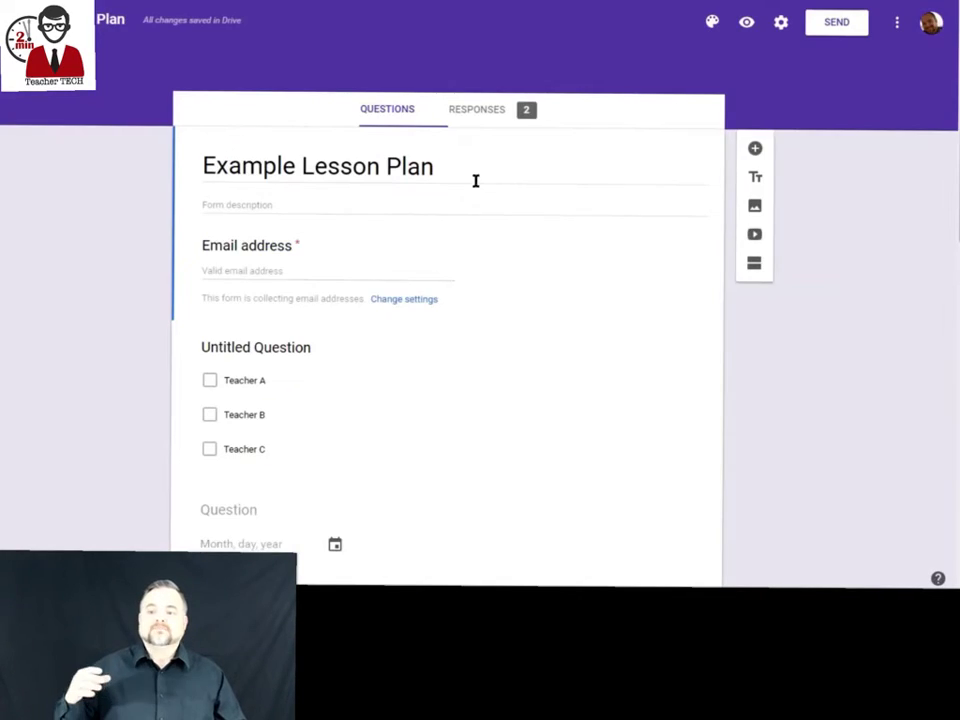
Page through the two collected responses one at a time.
{"action": "left_click", "coordinate": [477, 109]}
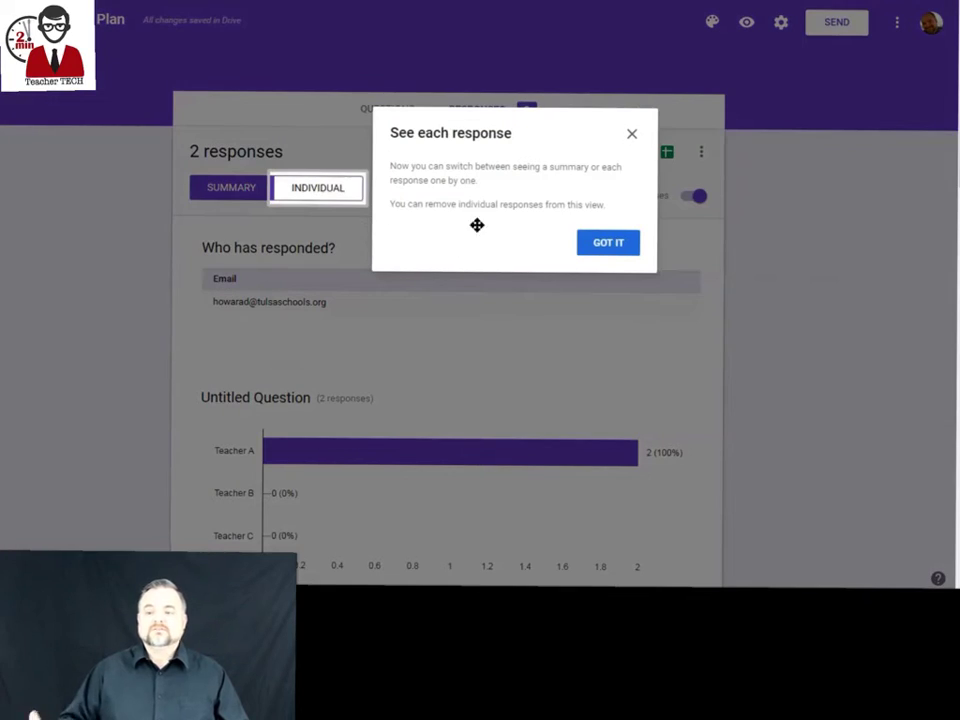
{"action": "left_click", "coordinate": [335, 233]}
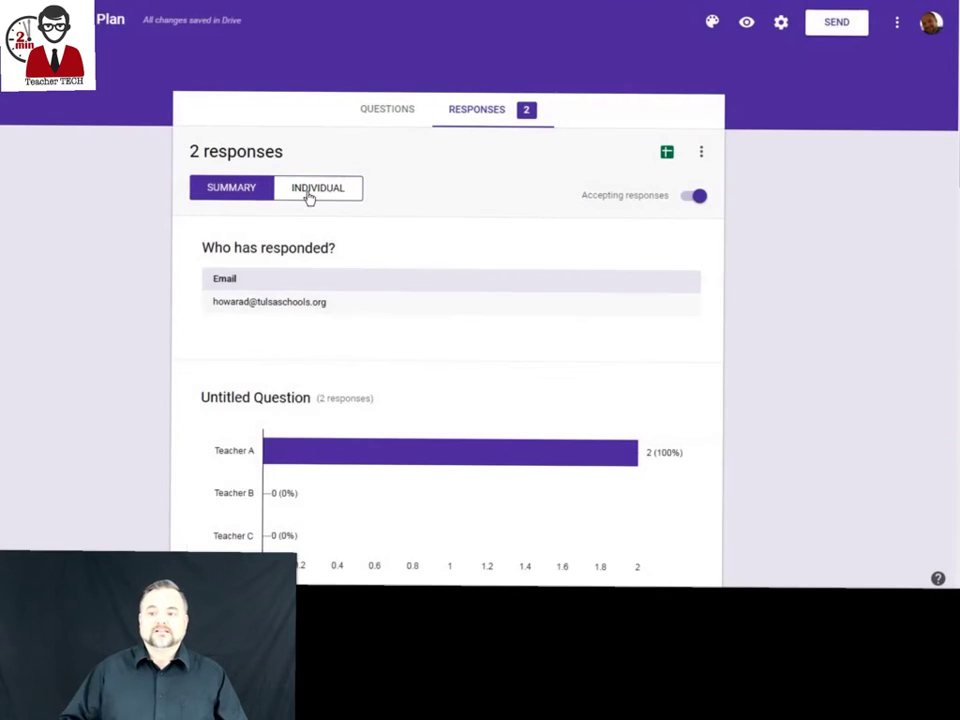
{"action": "left_click", "coordinate": [306, 192]}
{"action": "scroll", "coordinate": [429, 272], "scroll_direction": "down", "scroll_amount": 3}
{"action": "scroll", "coordinate": [432, 270], "scroll_direction": "up", "scroll_amount": 4}
{"action": "left_click", "coordinate": [610, 247]}
{"action": "scroll", "coordinate": [512, 292], "scroll_direction": "down", "scroll_amount": 5}
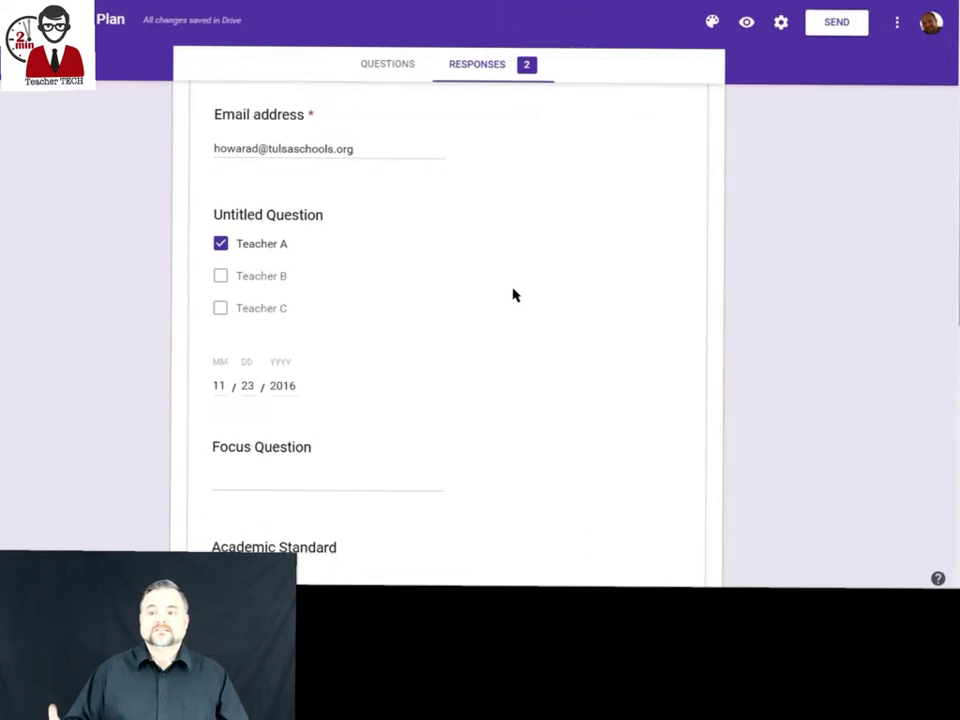
{"action": "scroll", "coordinate": [505, 275], "scroll_direction": "up", "scroll_amount": 5}
{"action": "left_click", "coordinate": [514, 249]}
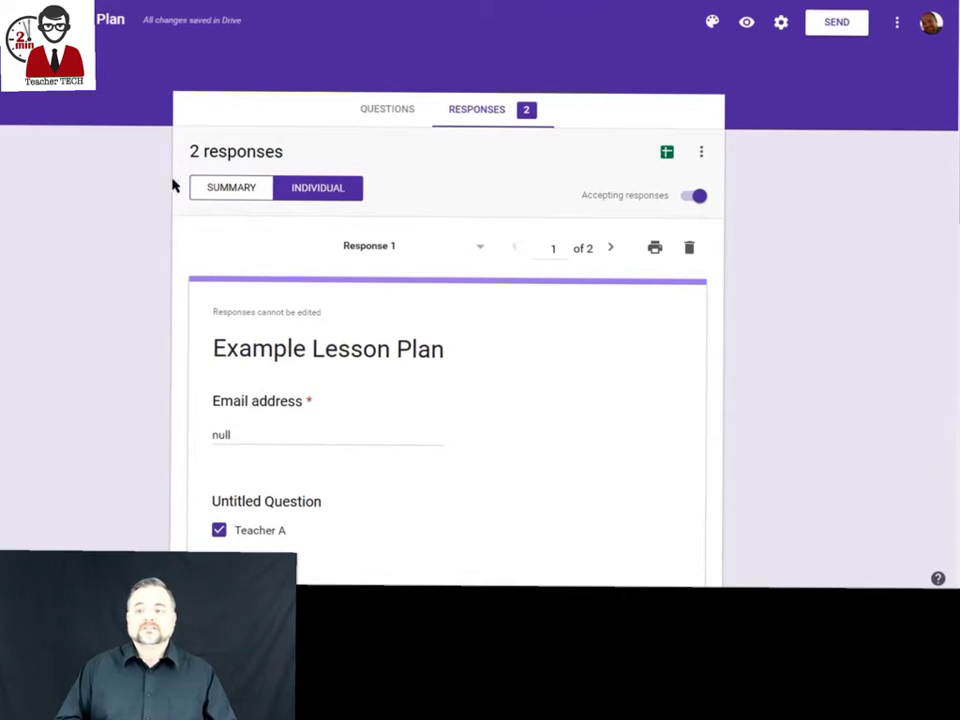
Review the responses summary, then start and cancel creating a responses spreadsheet.
{"action": "left_click", "coordinate": [215, 190]}
{"action": "scroll", "coordinate": [240, 266], "scroll_direction": "down", "scroll_amount": 7}
{"action": "scroll", "coordinate": [244, 251], "scroll_direction": "up", "scroll_amount": 3}
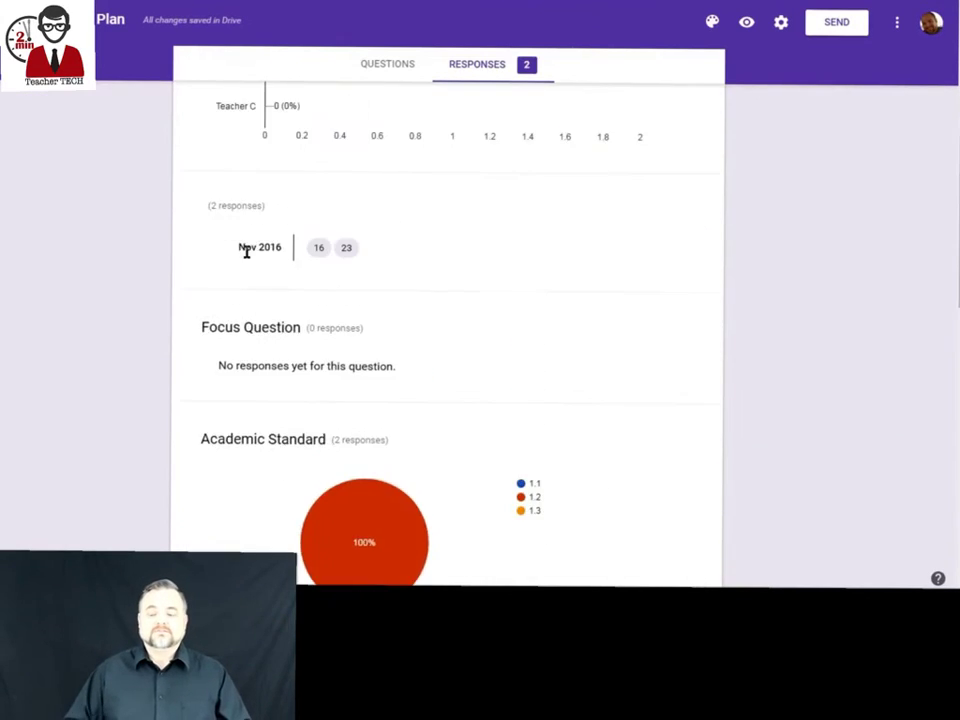
{"action": "scroll", "coordinate": [280, 242], "scroll_direction": "down", "scroll_amount": 5}
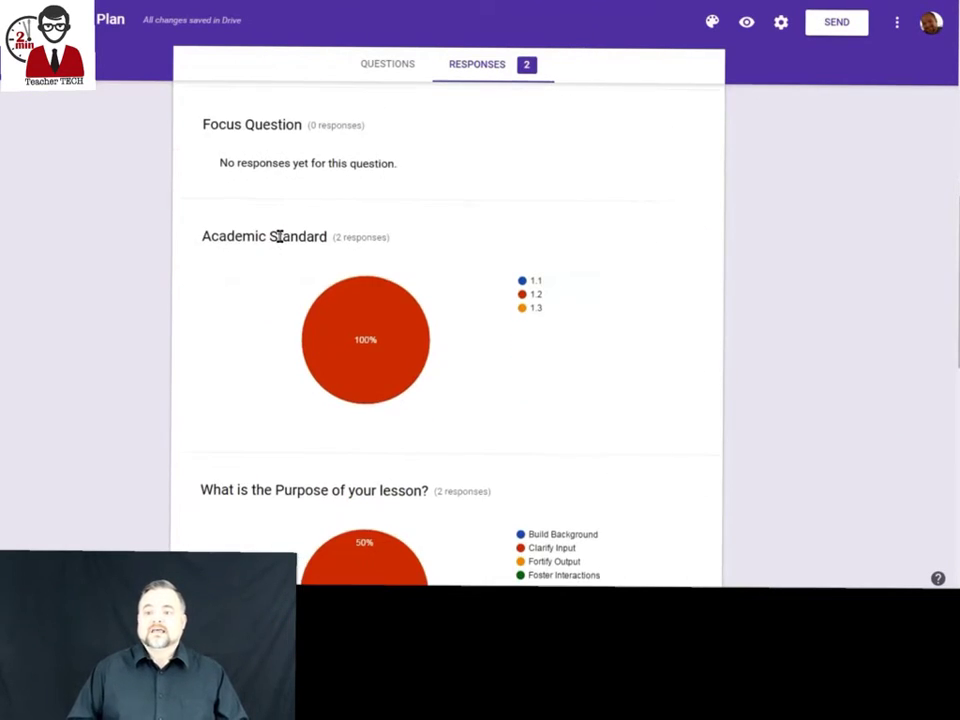
{"action": "scroll", "coordinate": [279, 240], "scroll_direction": "down", "scroll_amount": 8}
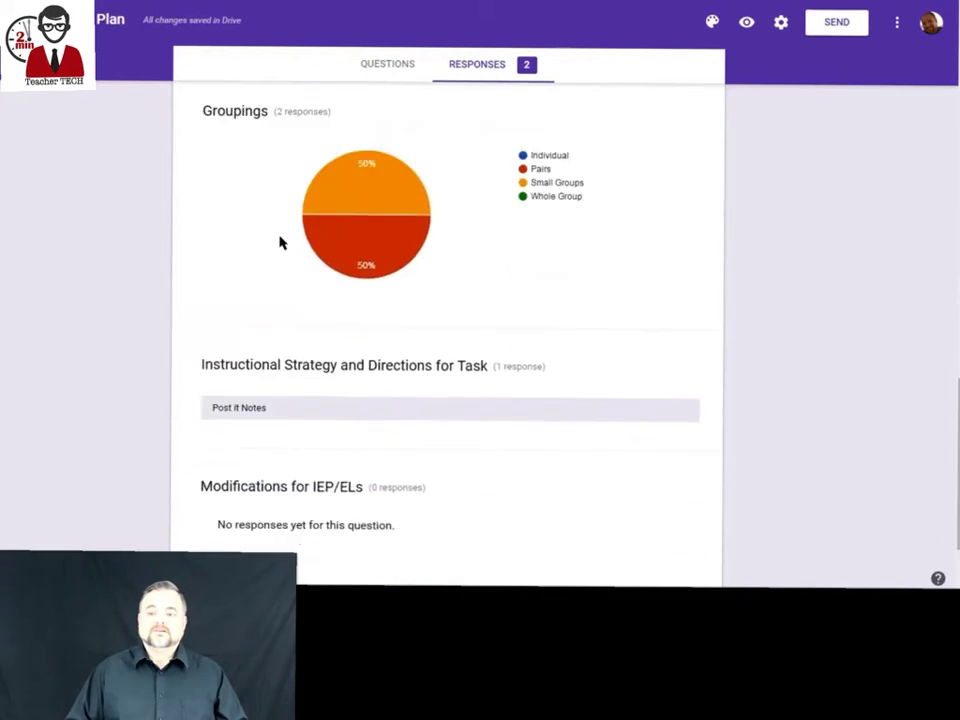
{"action": "scroll", "coordinate": [281, 232], "scroll_direction": "up", "scroll_amount": 15}
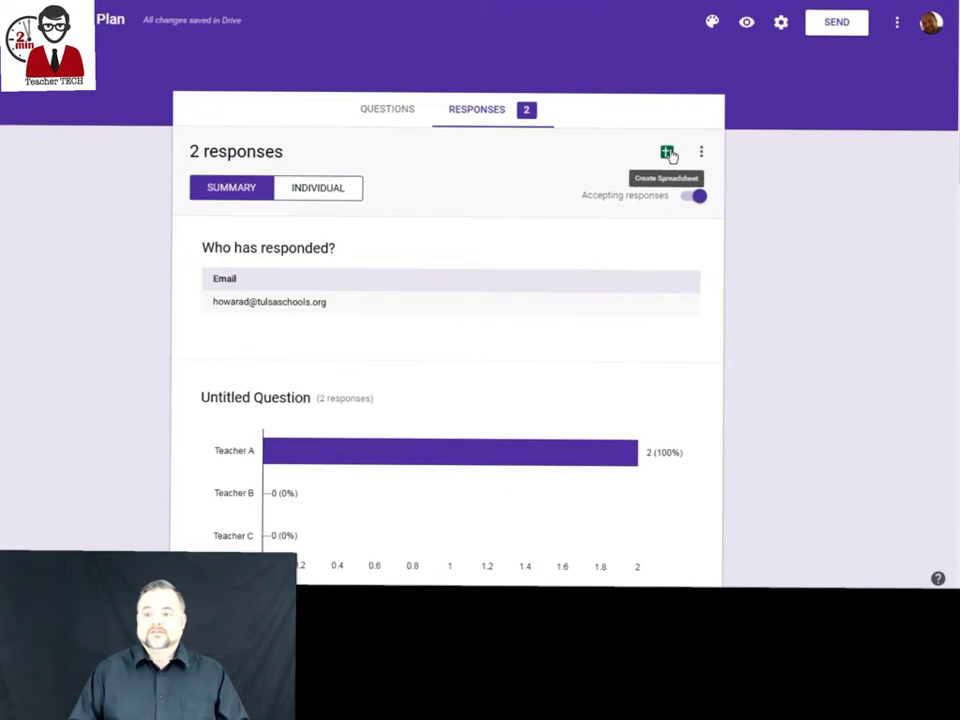
{"action": "left_click", "coordinate": [667, 153]}
{"action": "left_click", "coordinate": [566, 212]}
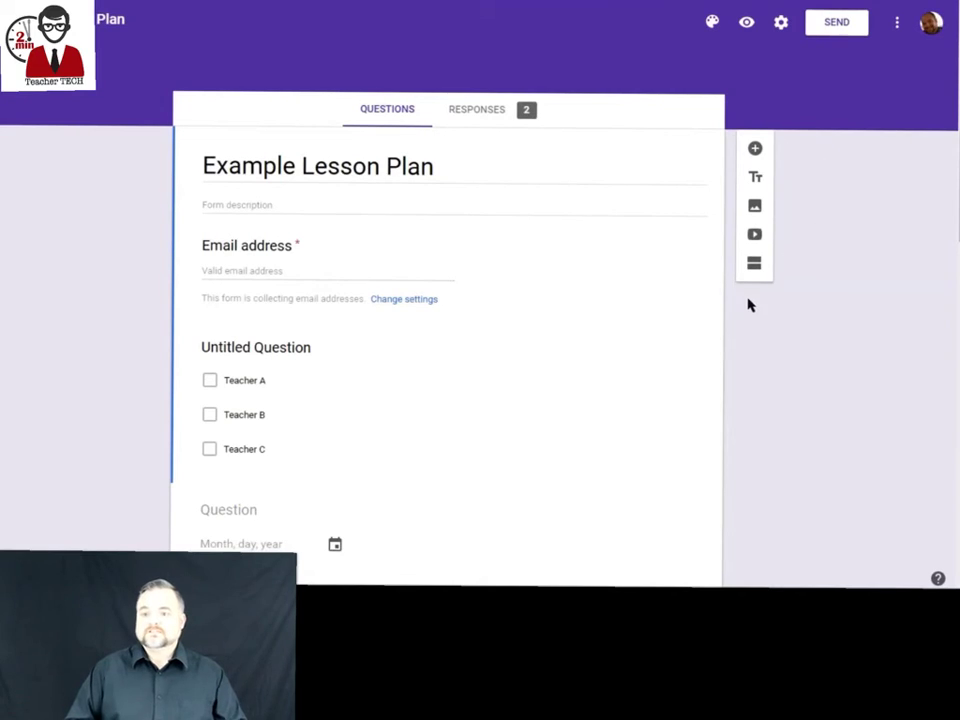
Look over the form's shareable link and embed code, and shorten the link.
{"action": "left_click", "coordinate": [834, 23]}
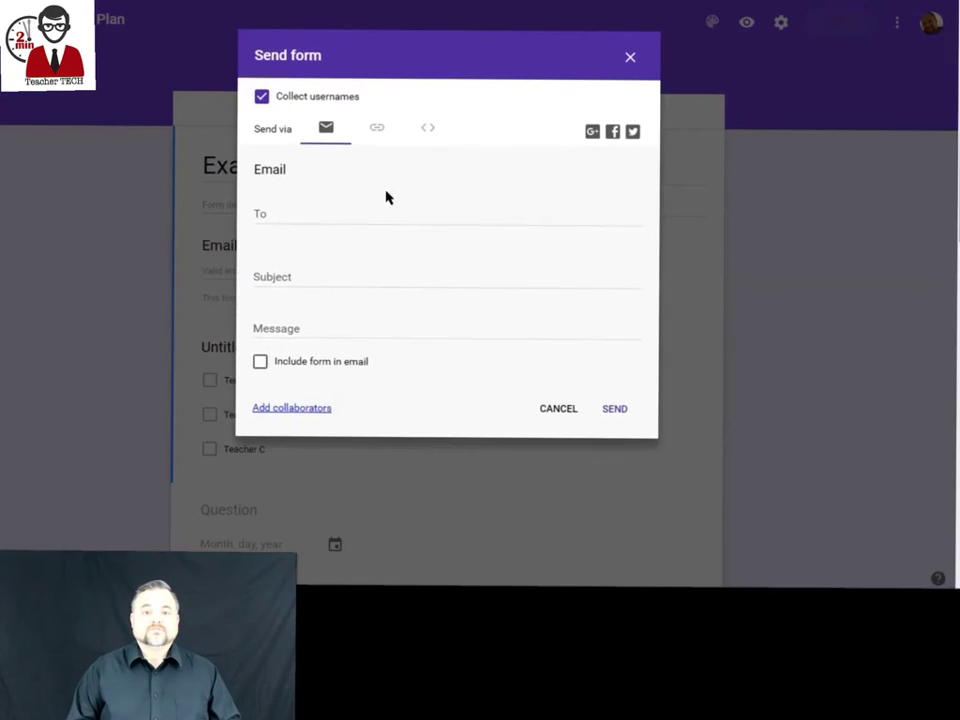
{"action": "left_click", "coordinate": [376, 128]}
{"action": "left_click", "coordinate": [427, 128]}
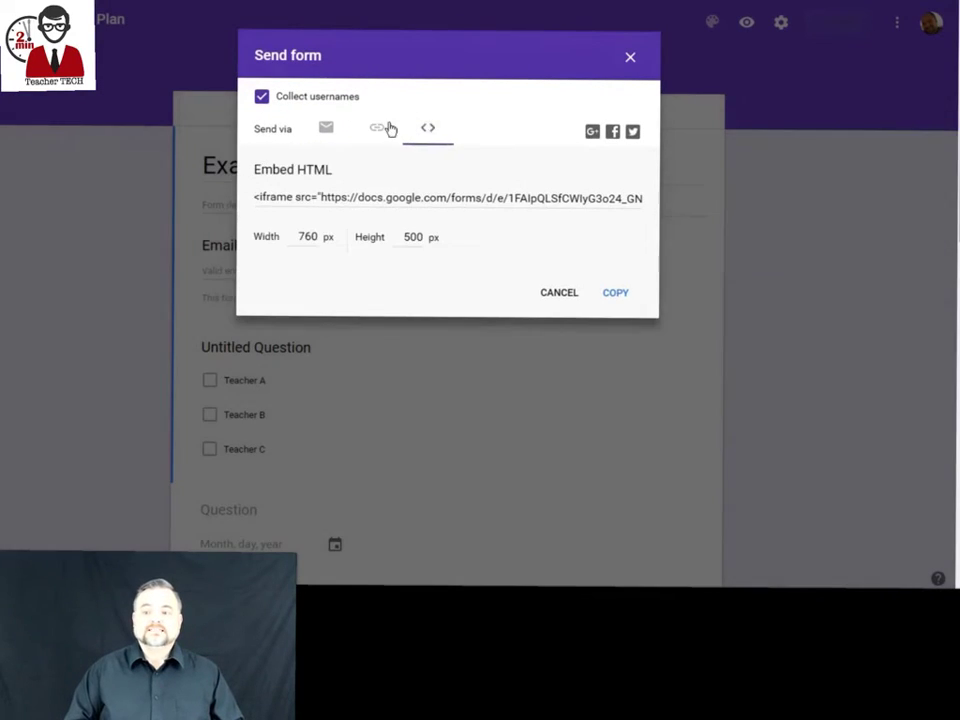
{"action": "left_click", "coordinate": [387, 128]}
{"action": "left_click", "coordinate": [262, 221]}
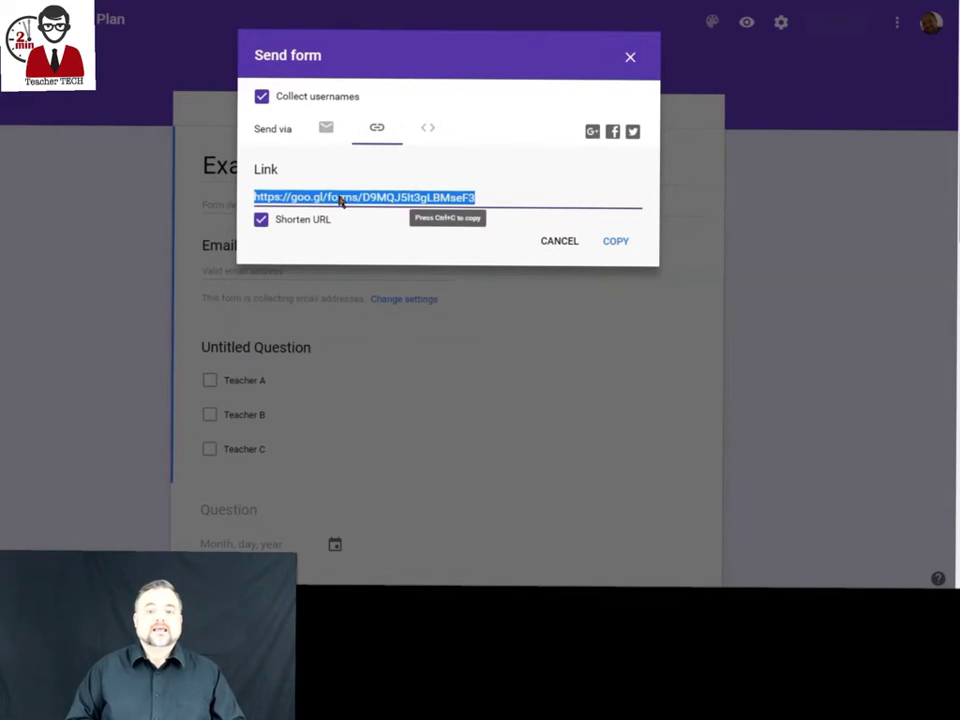
Email the form to the recipient's address with the subject 'Lesson Plan Template'.
{"action": "left_click", "coordinate": [326, 128]}
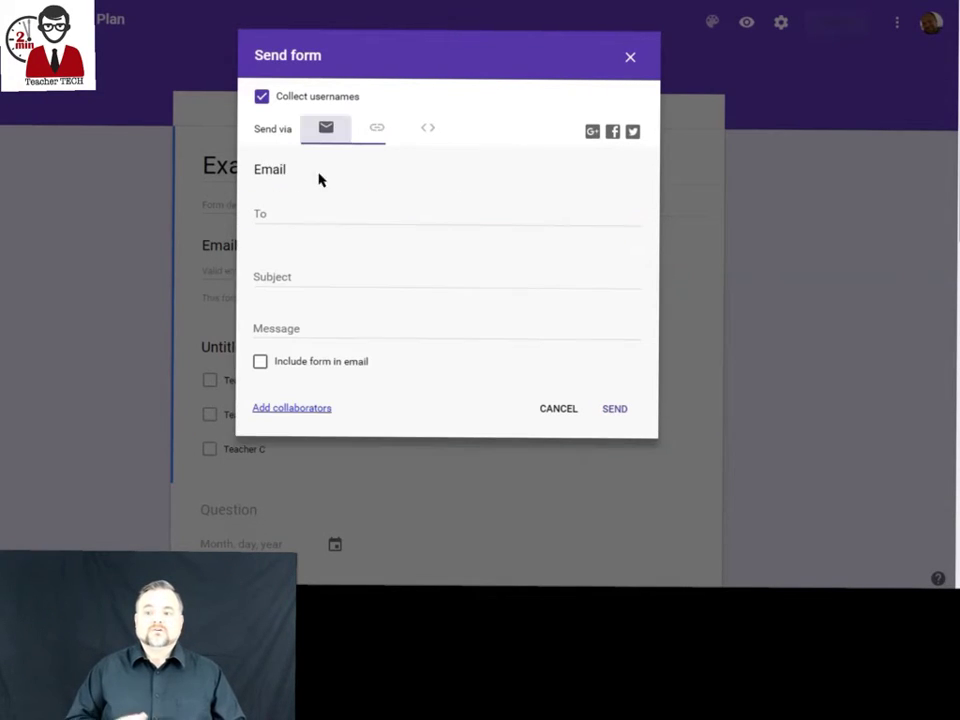
{"action": "left_click", "coordinate": [286, 216]}
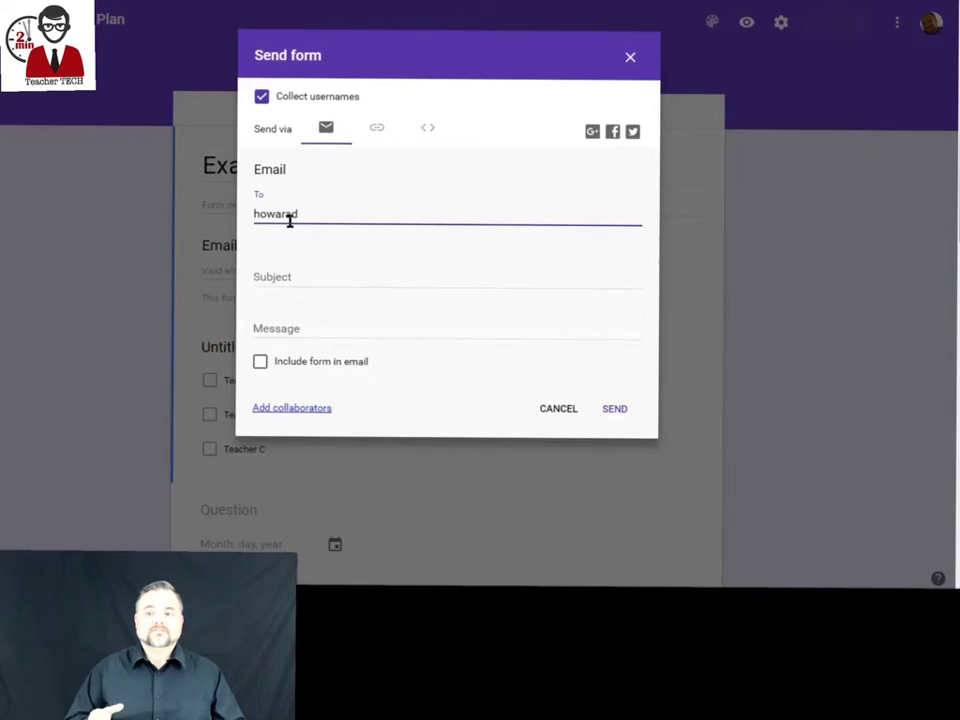
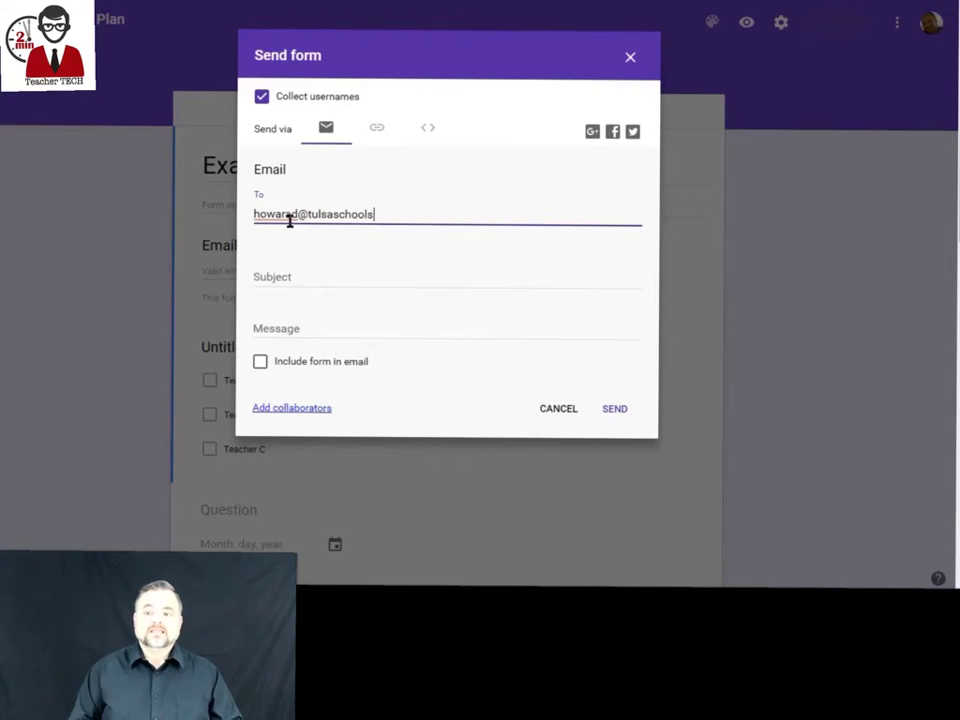
{"action": "key", "text": "Tab"}
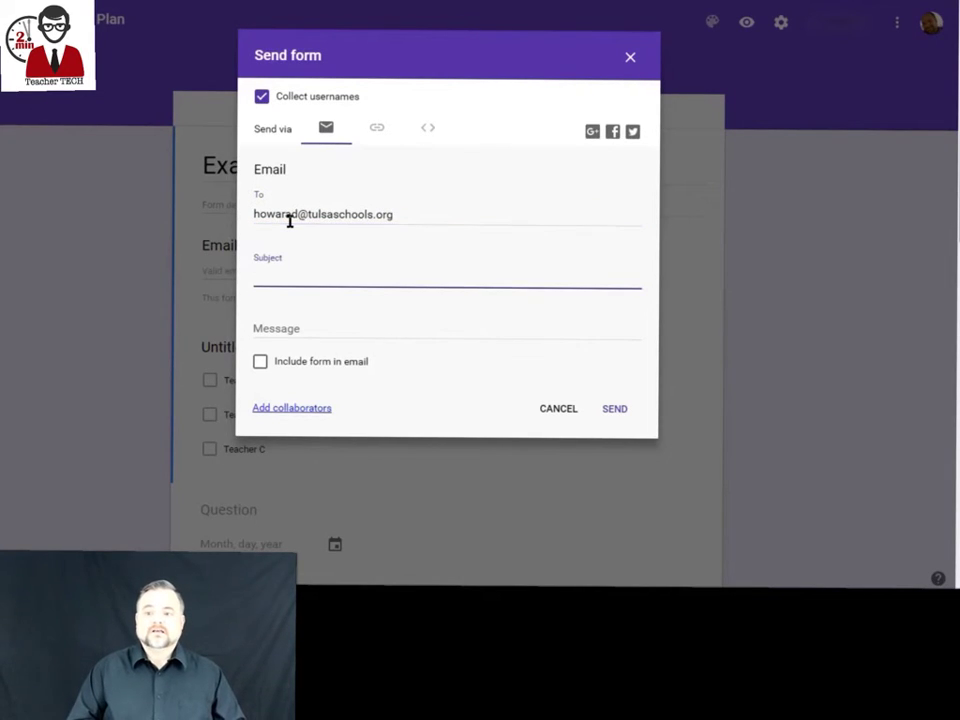
{"action": "type", "text": "Lesson Plan Template"}
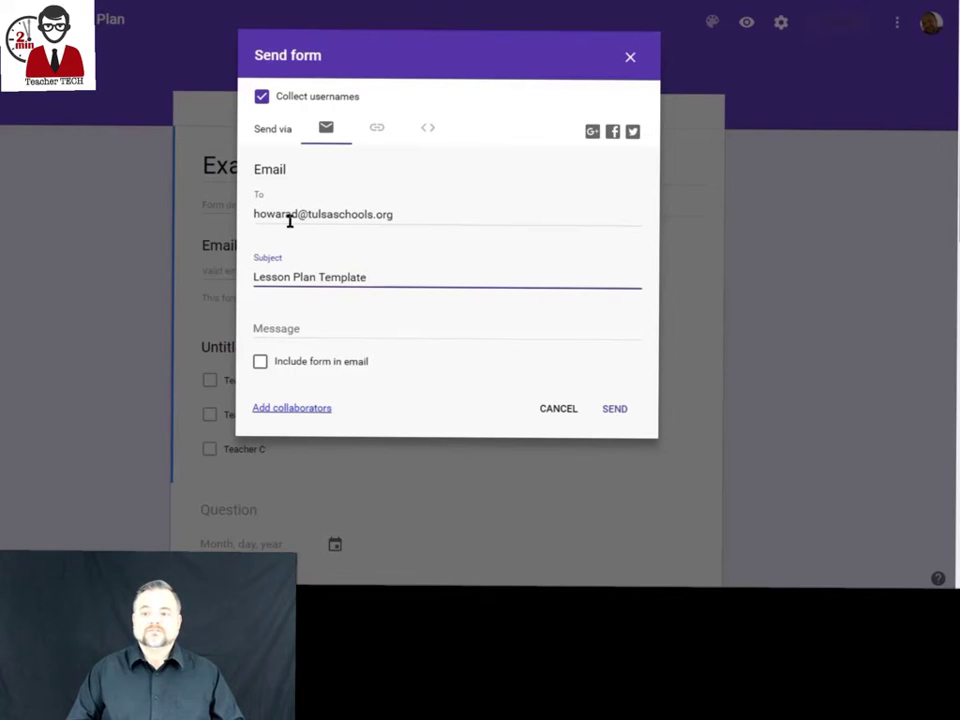
{"action": "left_click", "coordinate": [615, 410]}
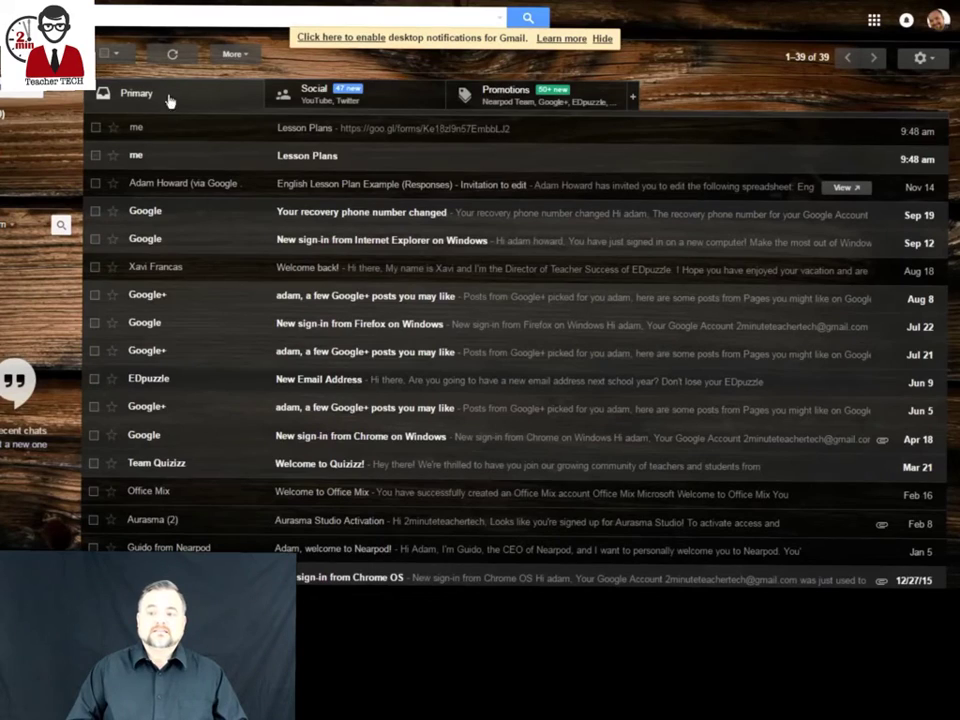
Open the Lesson Plans email, follow its form link, and type the respondent's email address.
{"action": "left_click", "coordinate": [275, 128]}
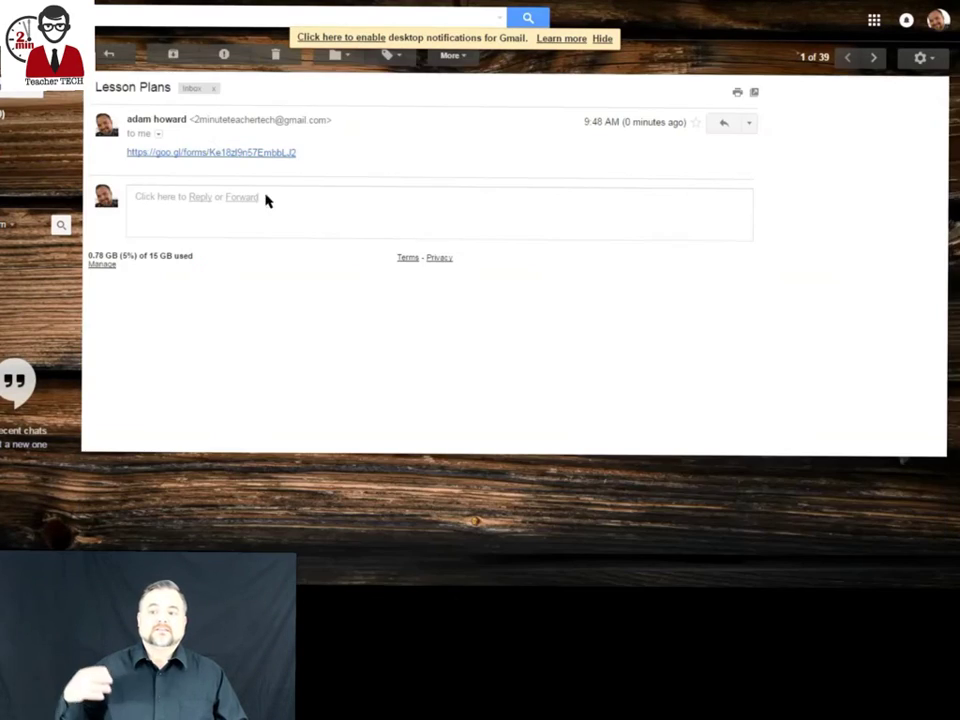
{"action": "left_click", "coordinate": [213, 154]}
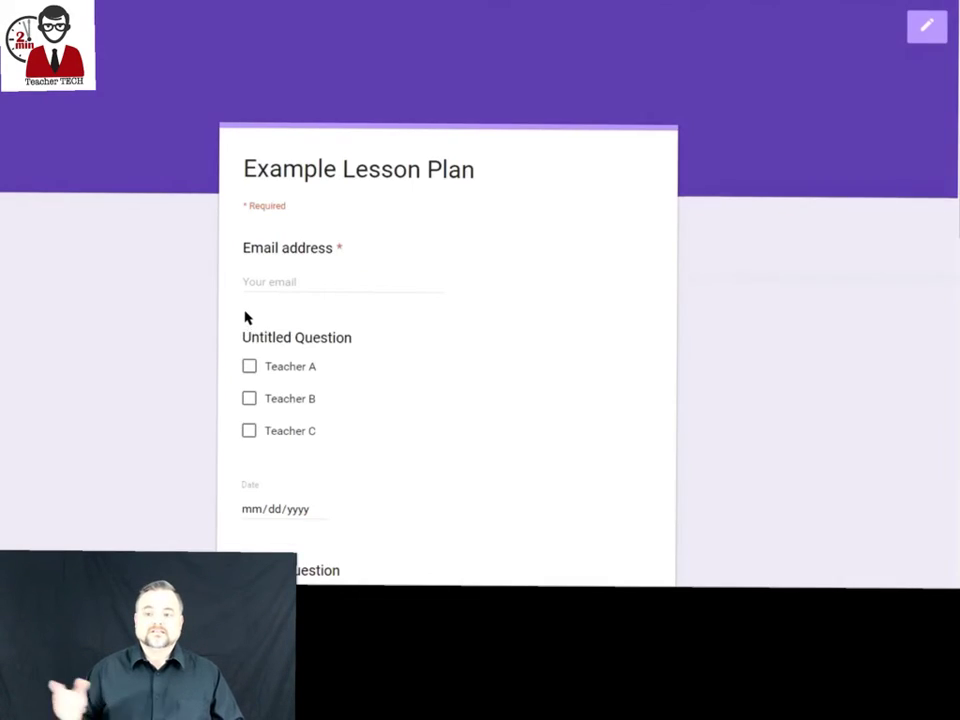
{"action": "scroll", "coordinate": [268, 304], "scroll_direction": "down", "scroll_amount": 2}
{"action": "left_click", "coordinate": [291, 146]}
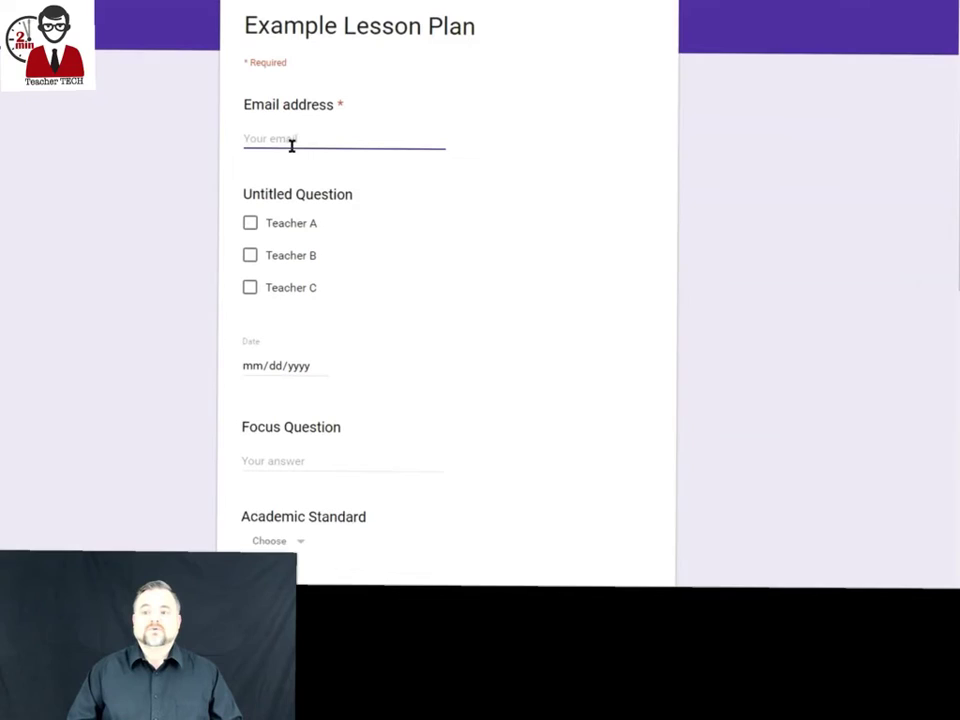
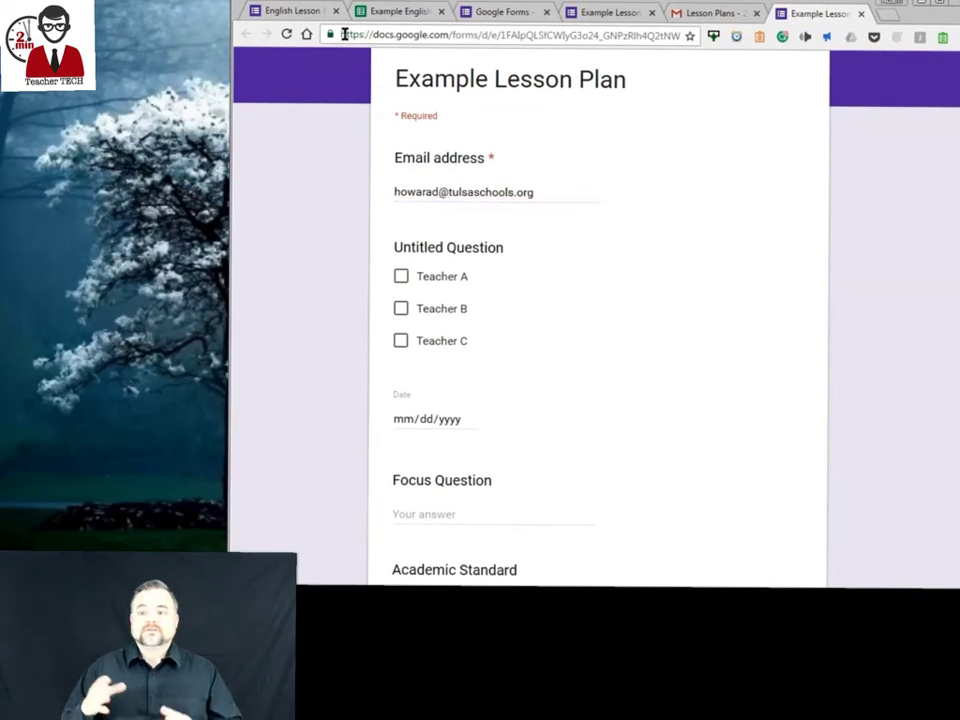
Drag the form's address onto the desktop as a shortcut, then close Chrome without submitting.
{"action": "left_click", "coordinate": [338, 36]}
{"action": "scroll", "coordinate": [316, 55], "scroll_direction": "up", "scroll_amount": 1}
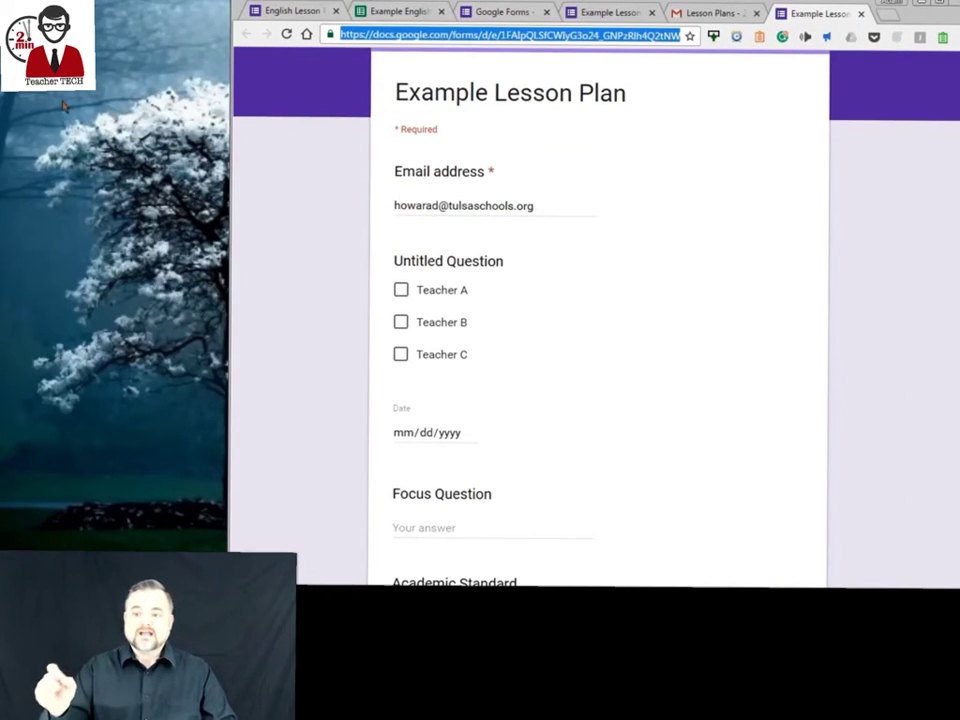
{"action": "left_click_drag", "start_coordinate": [63, 105], "coordinate": [66, 100]}
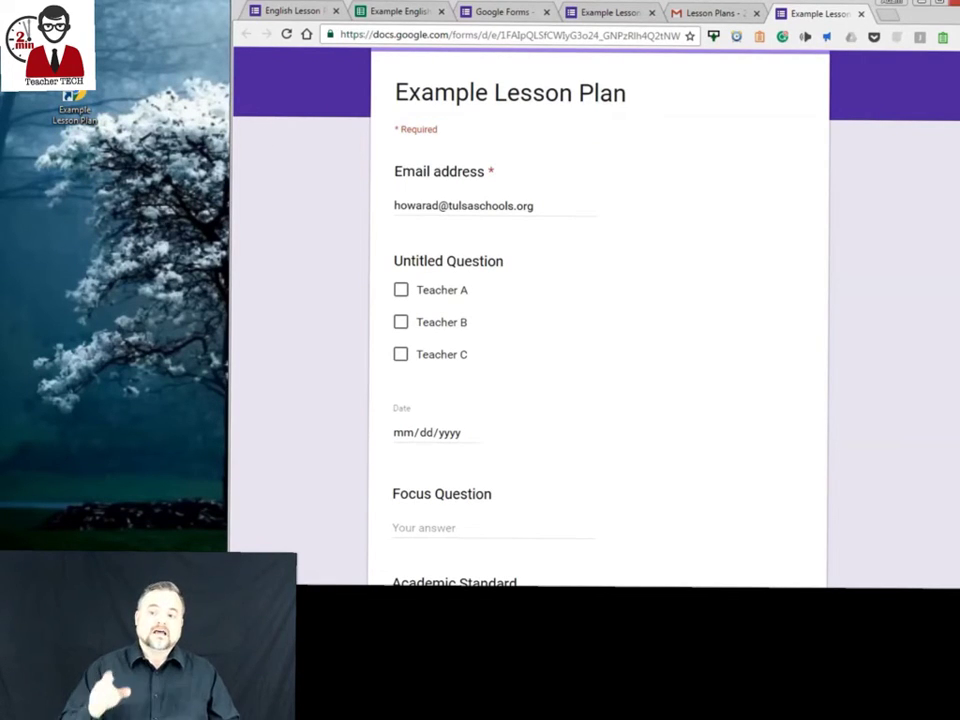
{"action": "key", "text": "alt+F4"}
{"action": "left_click", "coordinate": [681, 121]}
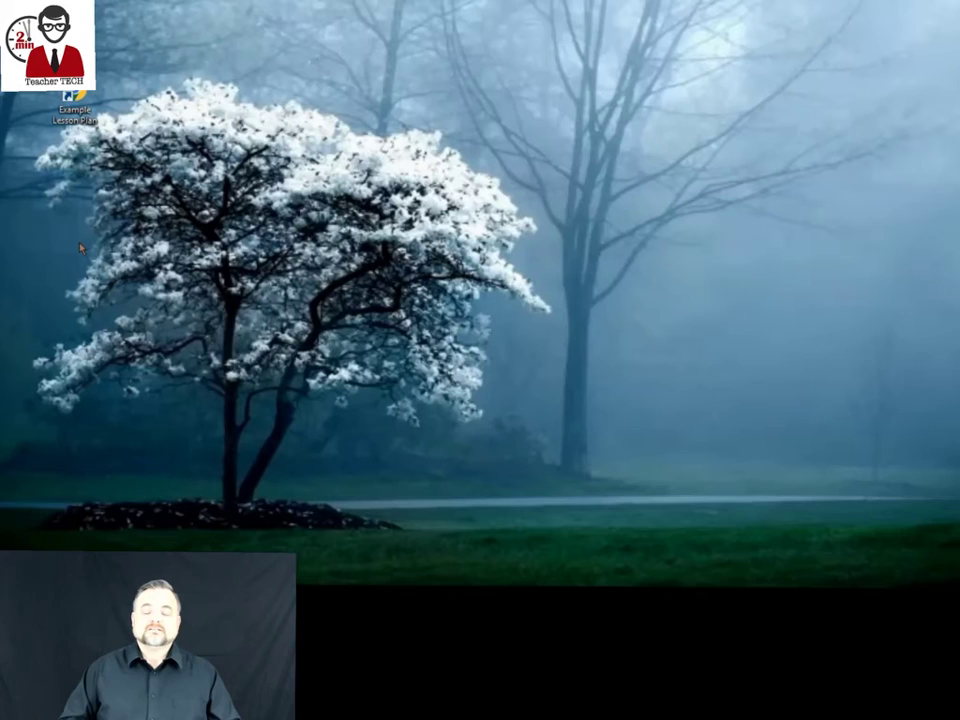
Reopen the form from the Example Lesson Plan desktop shortcut and preview its printout.
{"action": "left_click", "coordinate": [75, 104]}
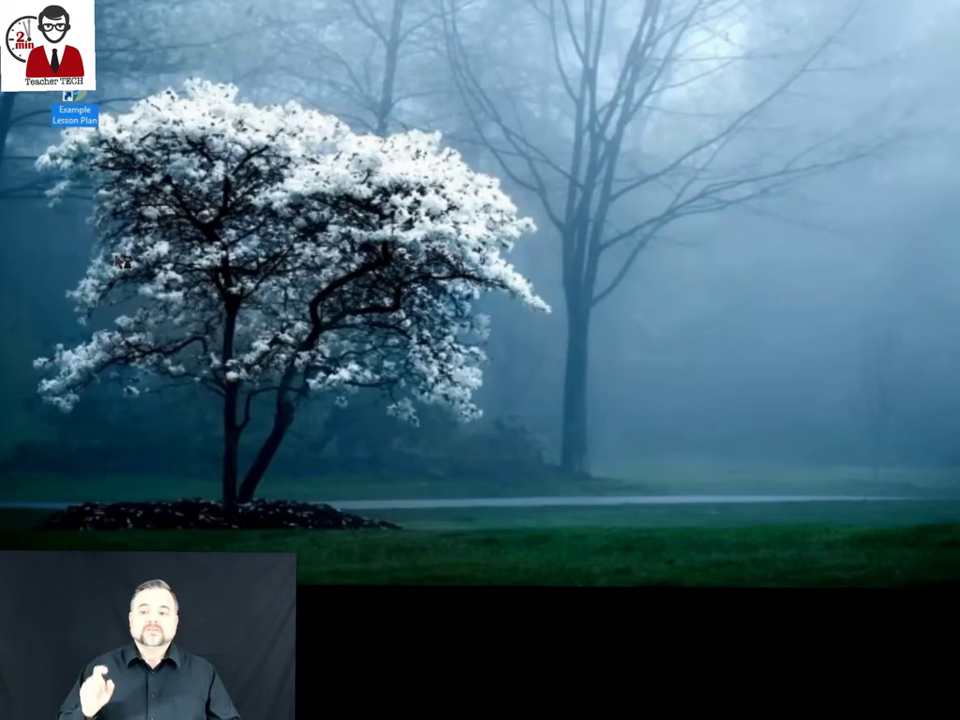
{"action": "left_click", "coordinate": [90, 197]}
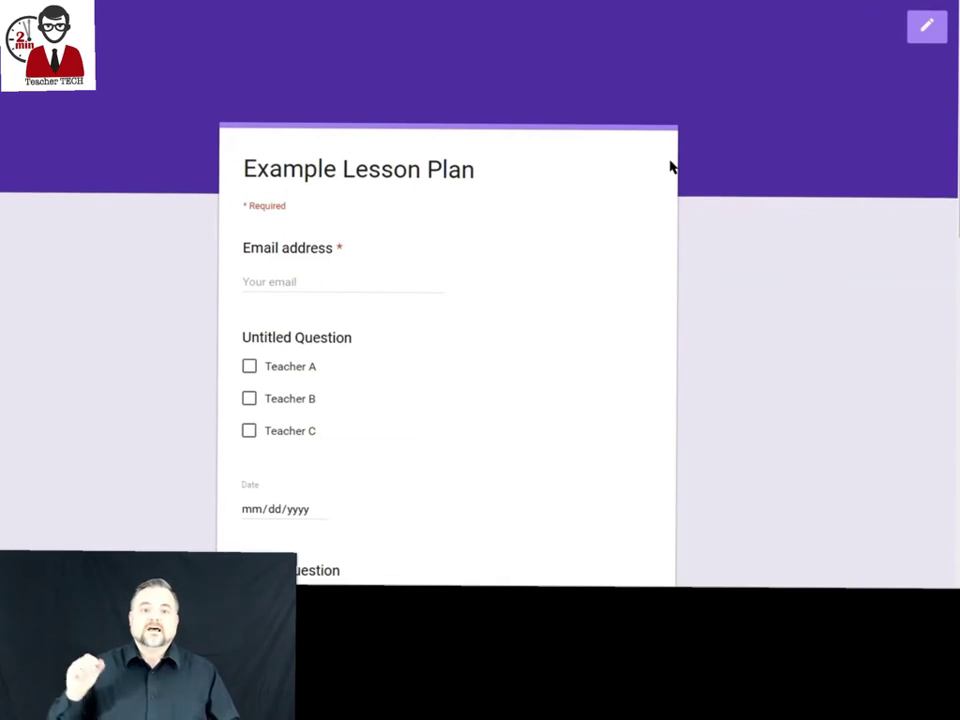
{"action": "scroll", "coordinate": [495, 223], "scroll_direction": "down", "scroll_amount": 2}
{"action": "scroll", "coordinate": [536, 253], "scroll_direction": "up", "scroll_amount": 1}
{"action": "right_click", "coordinate": [536, 251]}
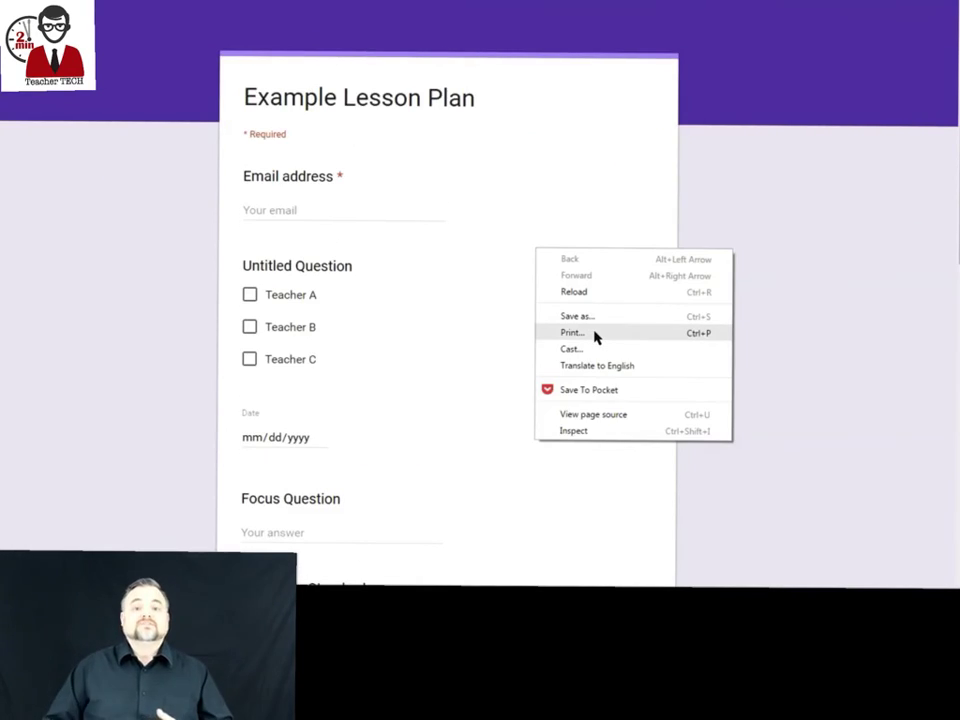
{"action": "left_click", "coordinate": [572, 332]}
{"action": "scroll", "coordinate": [545, 180], "scroll_direction": "down", "scroll_amount": 10}
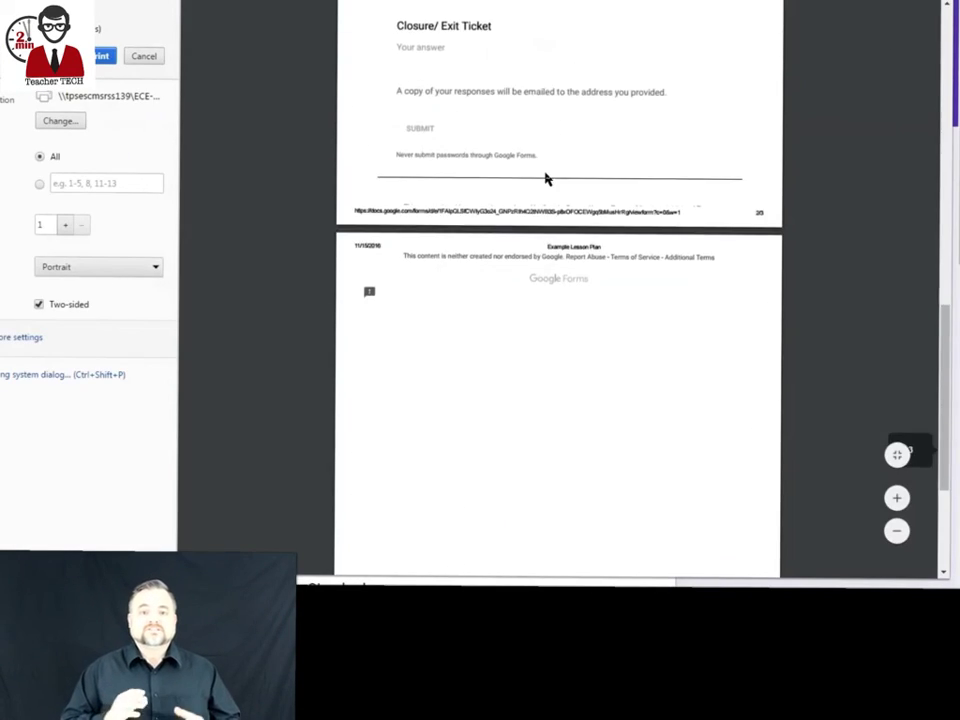
{"action": "scroll", "coordinate": [545, 179], "scroll_direction": "down", "scroll_amount": 3}
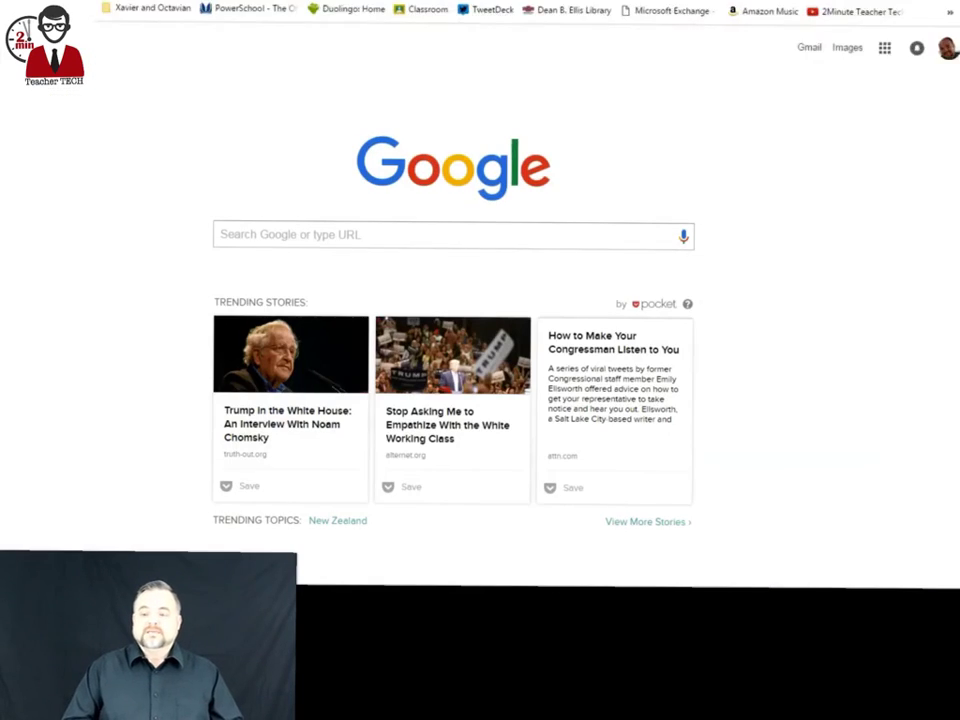
Search for 'drive' and go to Google Drive.
{"action": "type", "text": "drive"}
{"action": "key", "text": "Return"}
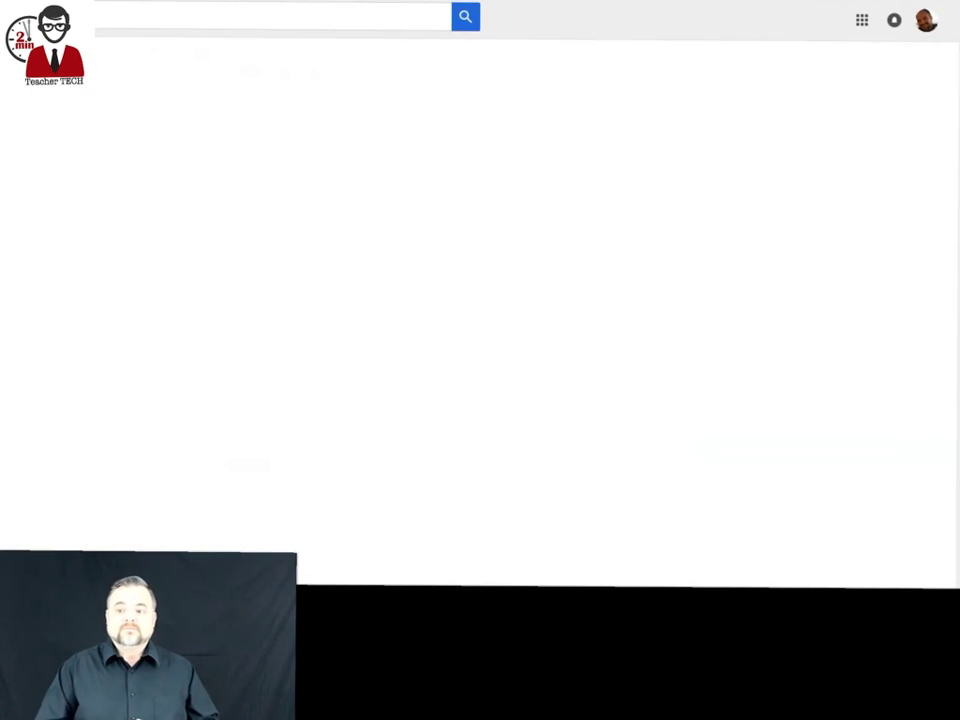
{"action": "left_click", "coordinate": [86, 186]}
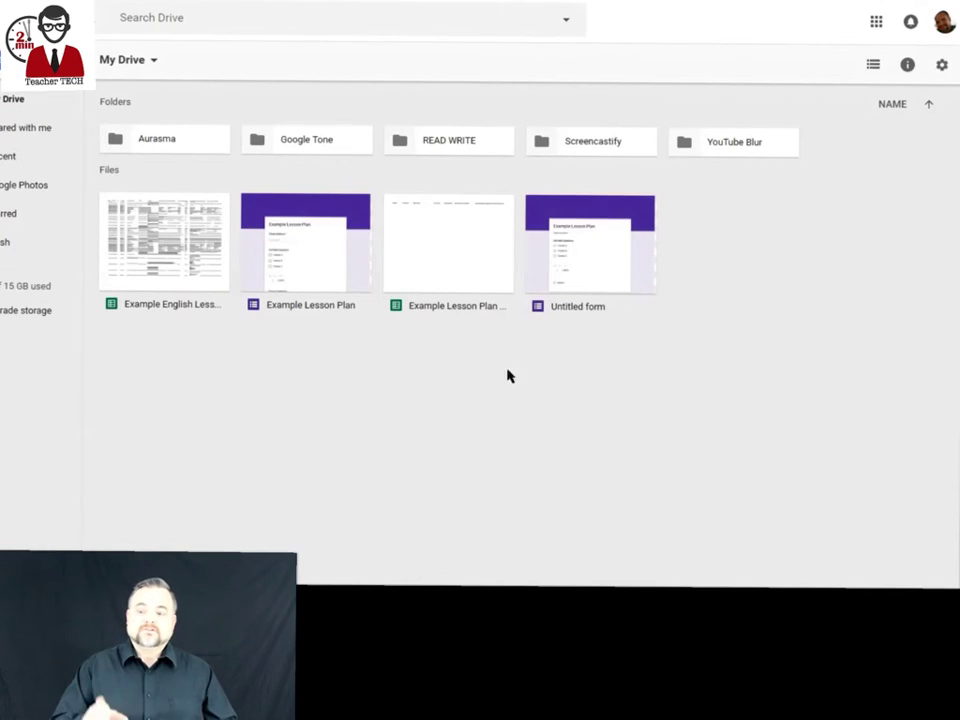
Create a 'Lesson Plans' folder, move the Example Lesson Plan form into it, and open it.
{"action": "right_click", "coordinate": [725, 243]}
{"action": "left_click", "coordinate": [745, 256]}
{"action": "type", "text": "Uesson Plans"}
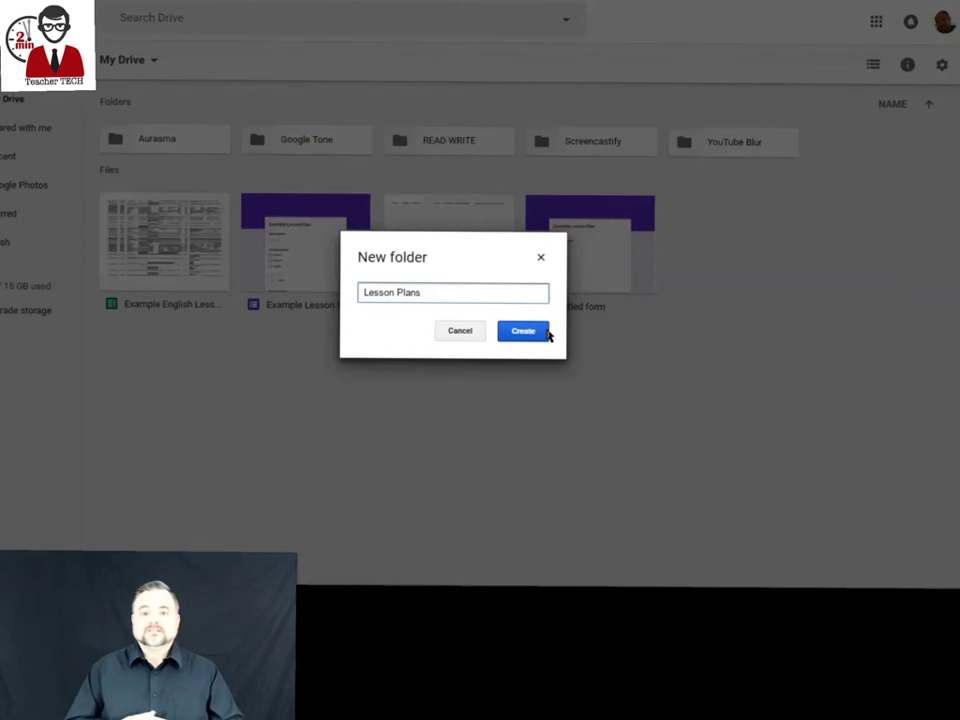
{"action": "left_click", "coordinate": [546, 333]}
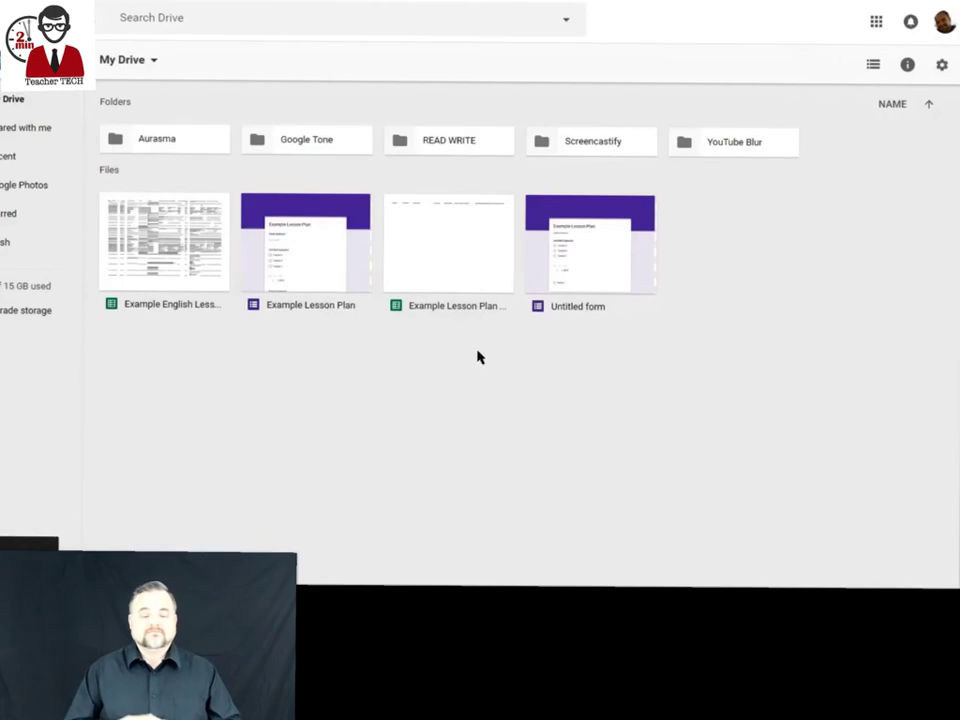
{"action": "left_click_drag", "start_coordinate": [300, 238], "coordinate": [422, 154]}
{"action": "double_click", "coordinate": [422, 154]}
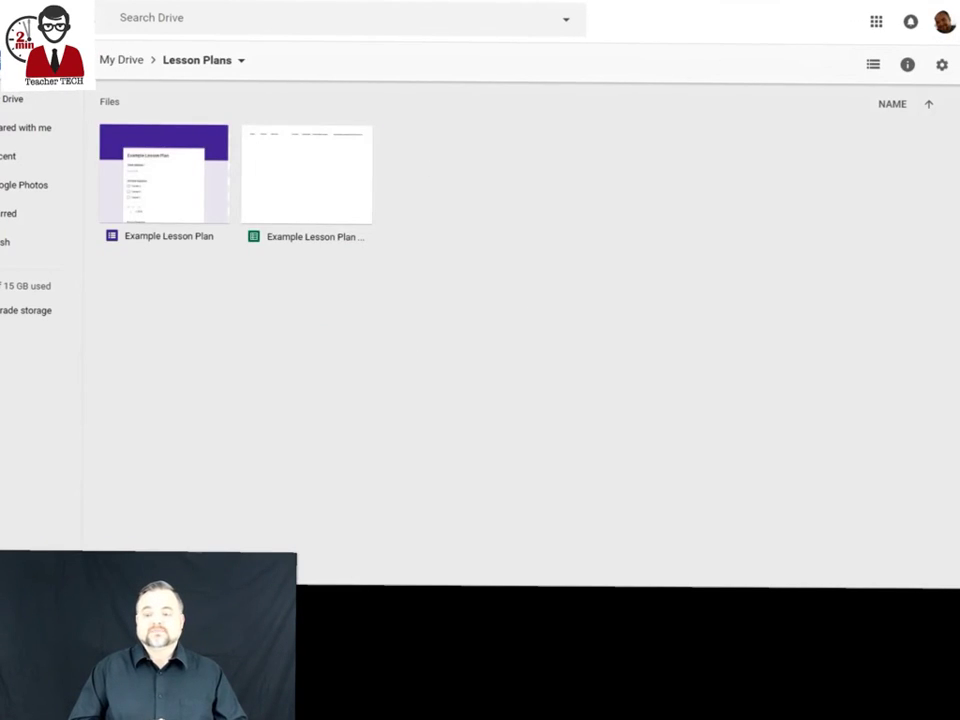
Share Lesson Plans with two vice principals' addresses, keeping 'Can organize, add, & edit' access.
{"action": "left_click", "coordinate": [121, 60]}
{"action": "right_click", "coordinate": [435, 146]}
{"action": "left_click", "coordinate": [520, 206]}
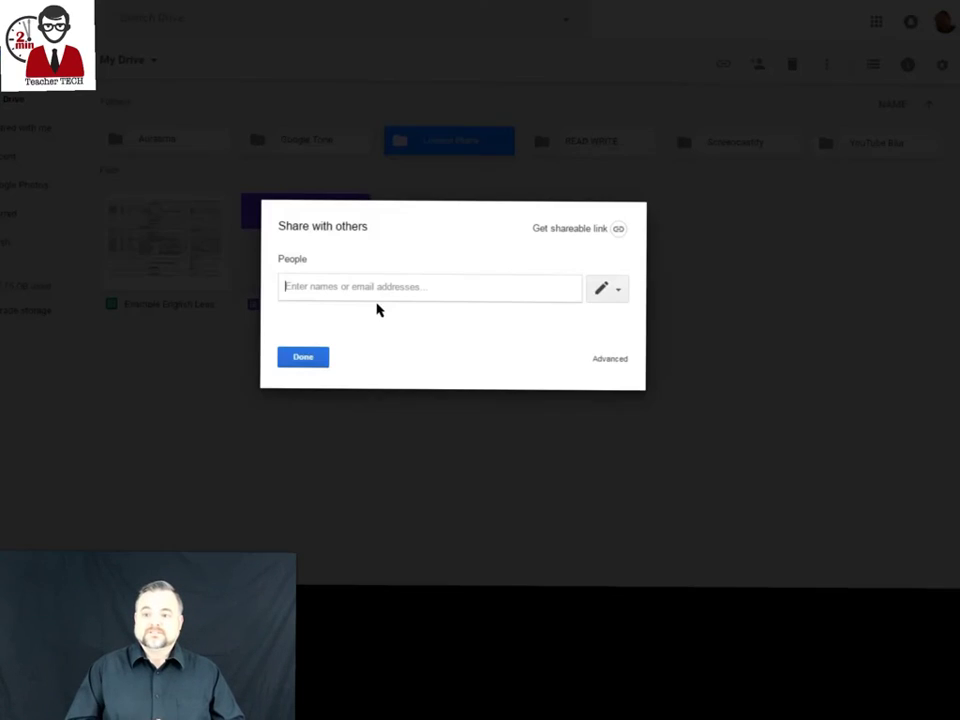
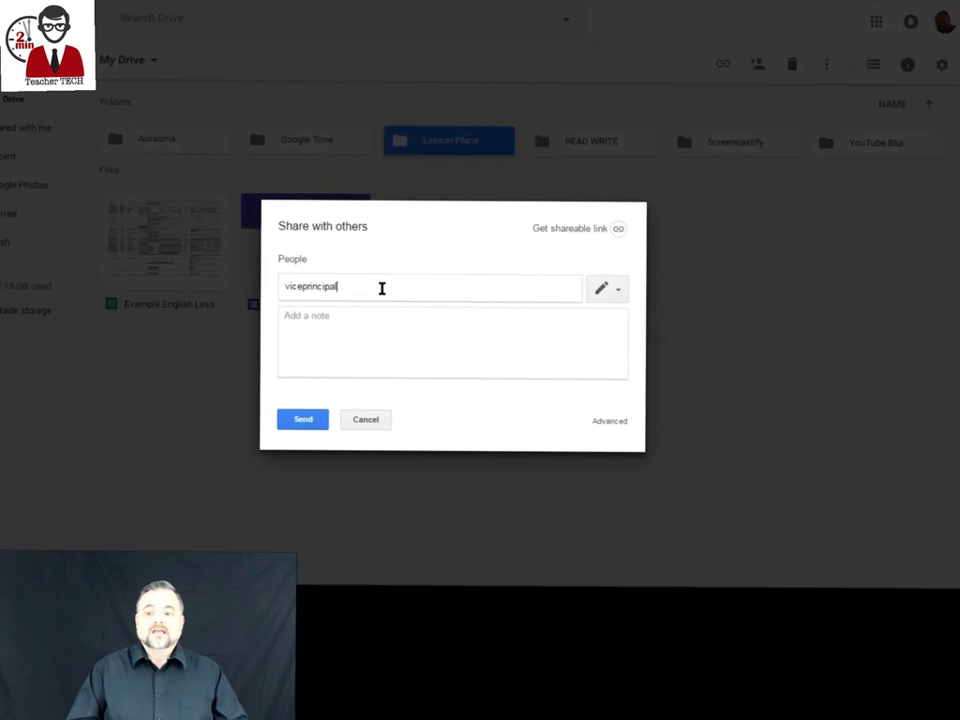
{"action": "key", "text": "Return"}
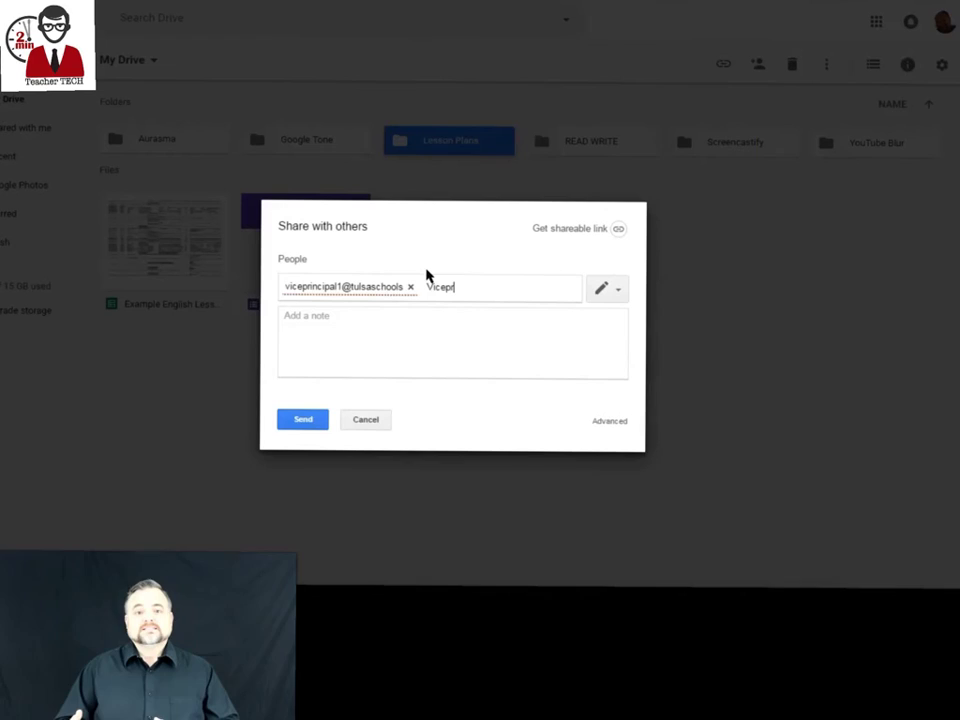
{"action": "key", "text": "Return"}
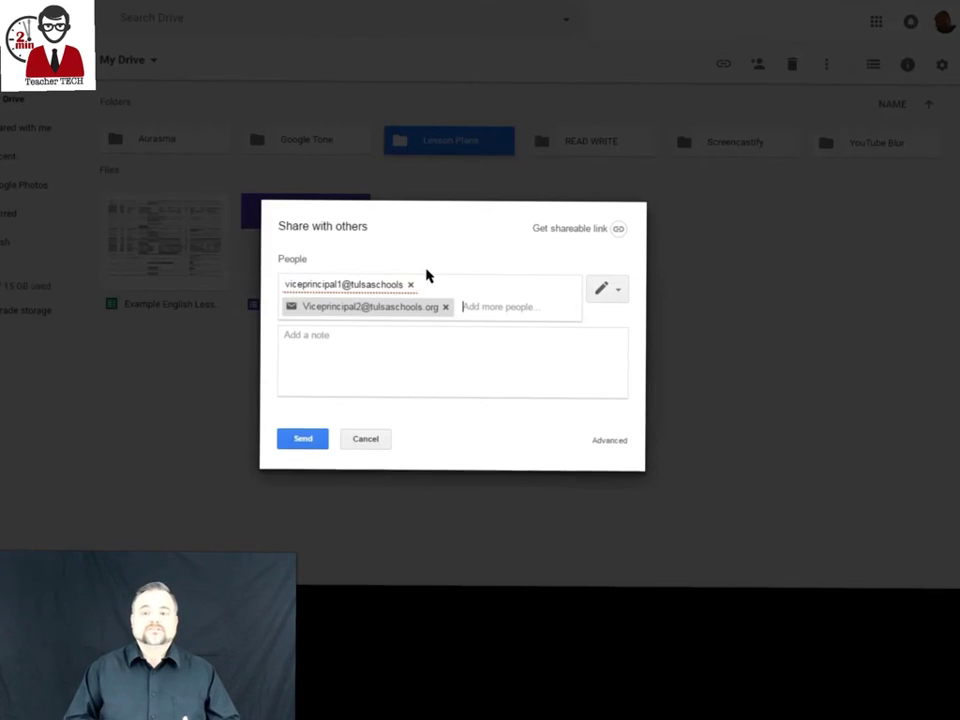
{"action": "left_click", "coordinate": [607, 289]}
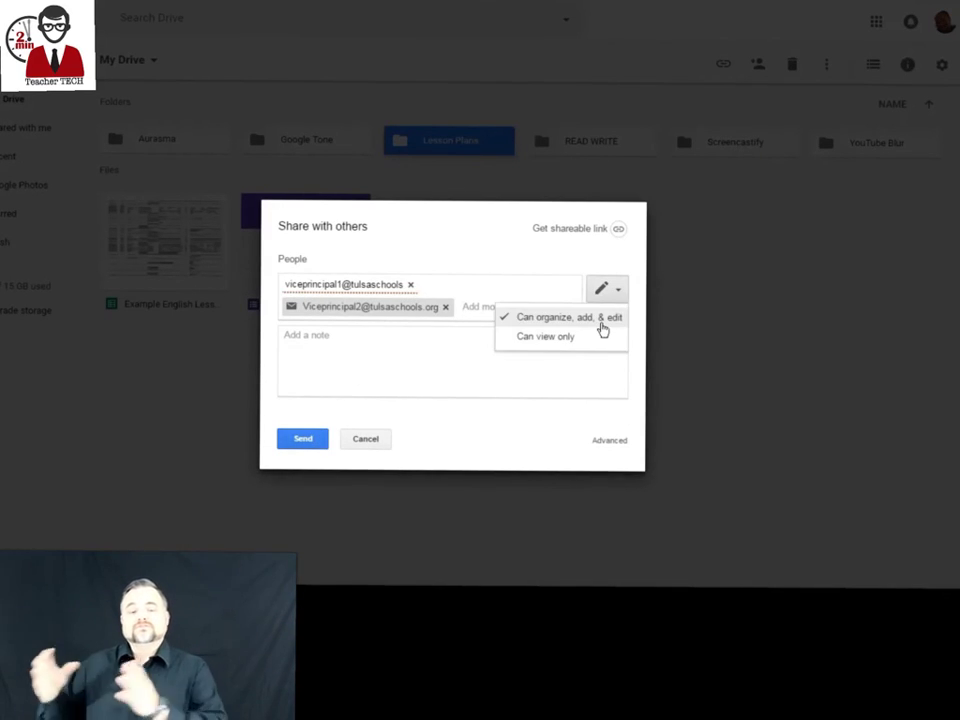
{"action": "left_click", "coordinate": [602, 330]}
{"action": "left_click", "coordinate": [303, 439]}
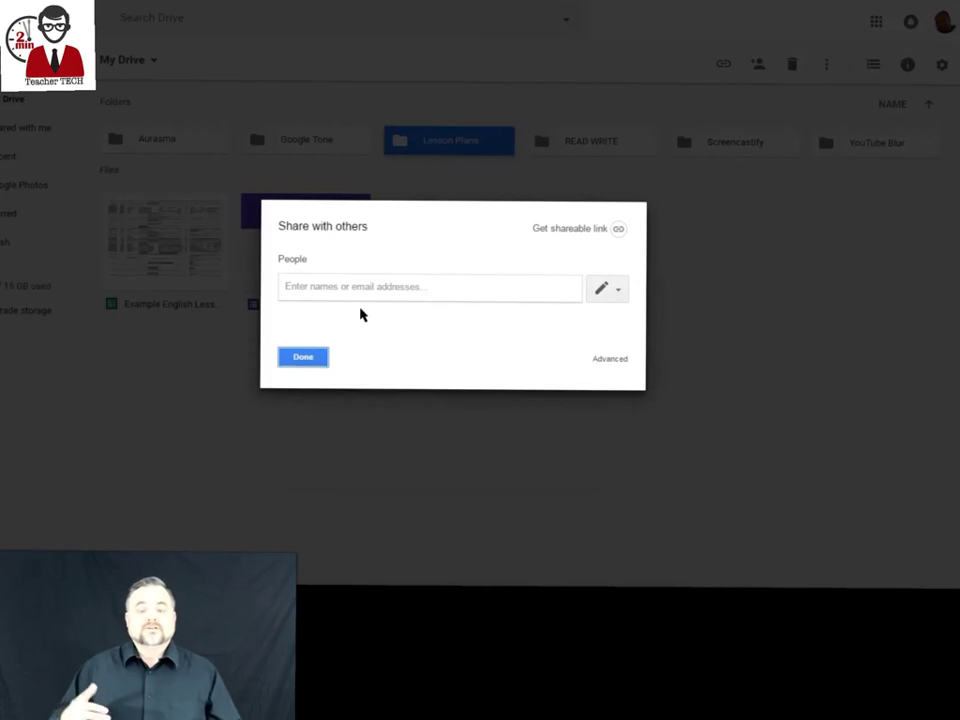
Close the sharing window and open the Lesson Plans folder to view its contents.
{"action": "left_click", "coordinate": [303, 358]}
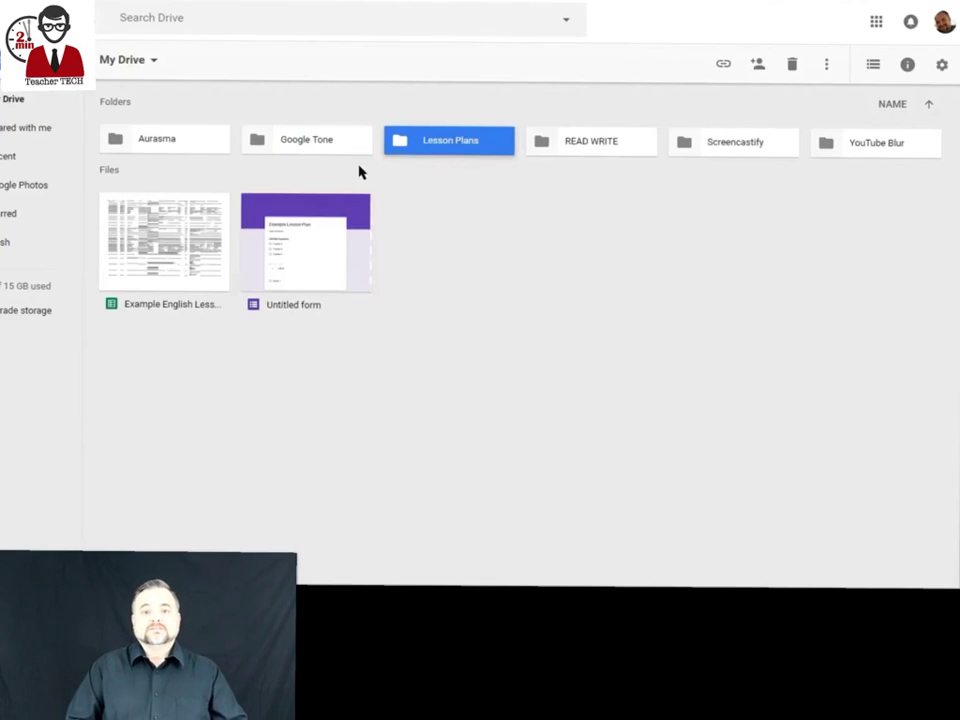
{"action": "double_click", "coordinate": [419, 149]}
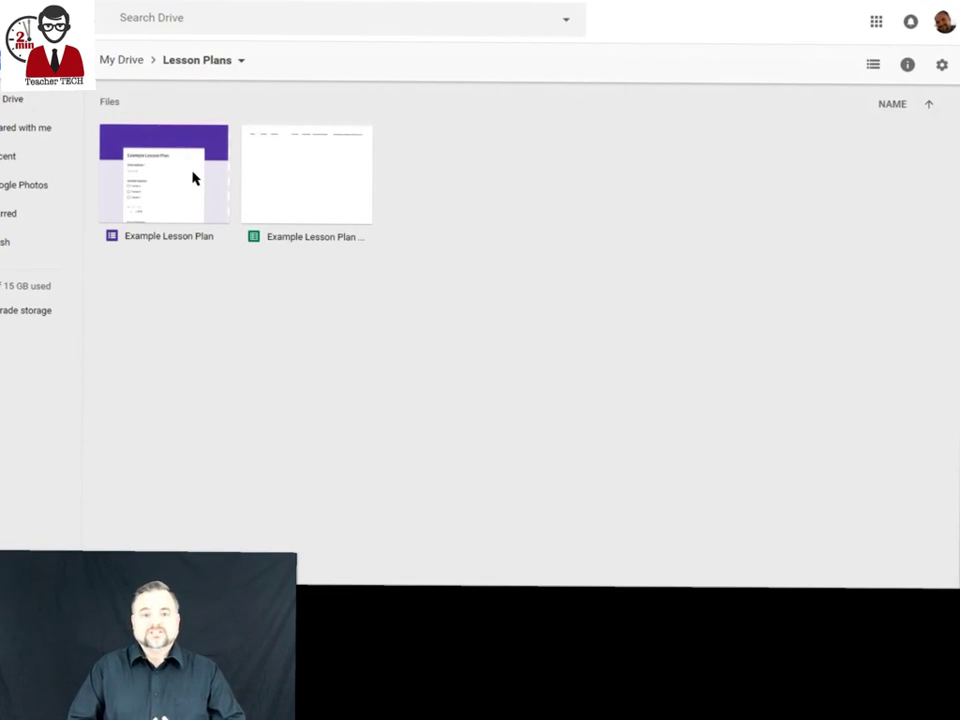